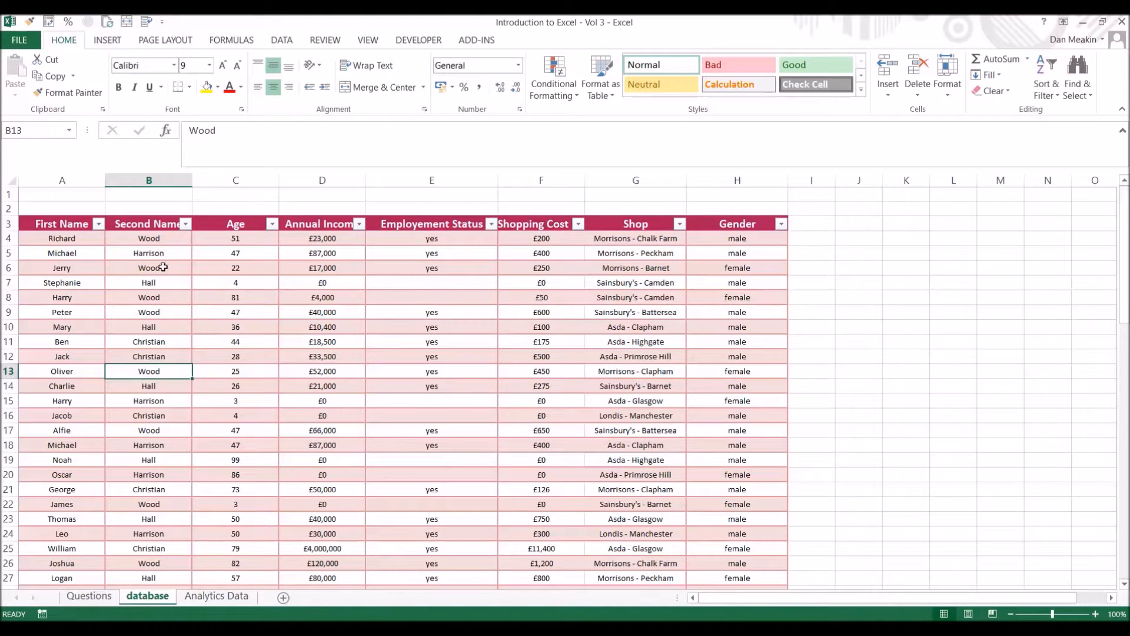
# Examine the database sheet's table, including its annual income, shopping cost and gender columns and the first record.
pyautogui.scroll(-15, 179, 471)
pyautogui.scroll(15, 178, 417)
pyautogui.scroll(-10, 414, 402)
pyautogui.scroll(10, 414, 402)
pyautogui.moveTo(322, 253); pyautogui.dragTo(323, 401)
pyautogui.moveTo(542, 253); pyautogui.dragTo(549, 365)
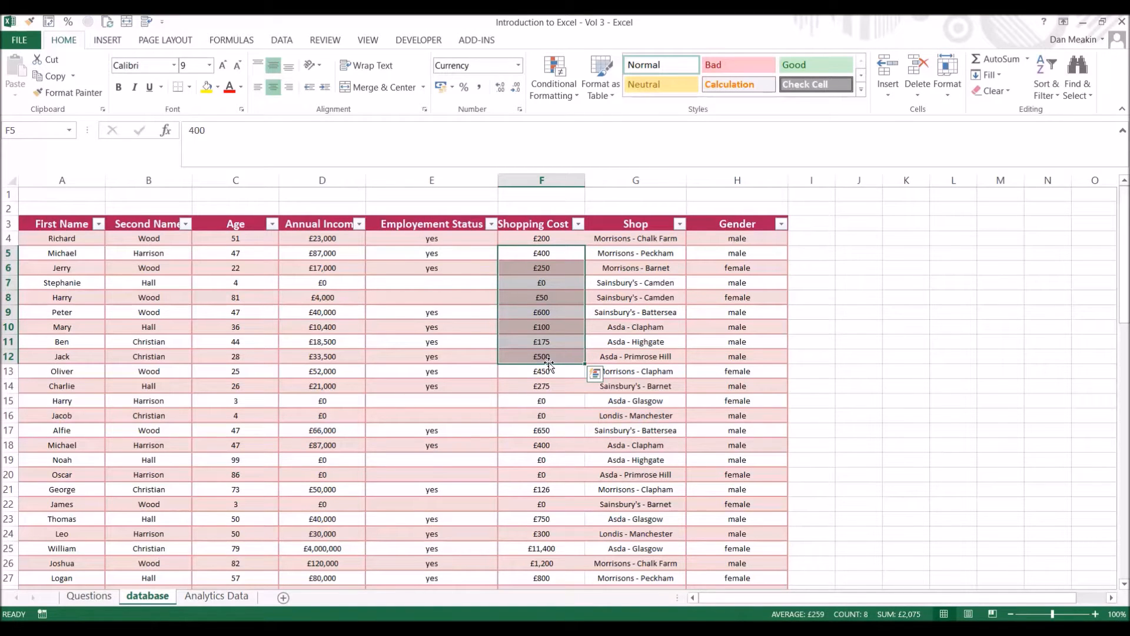
pyautogui.moveTo(56, 223); pyautogui.dragTo(754, 471)
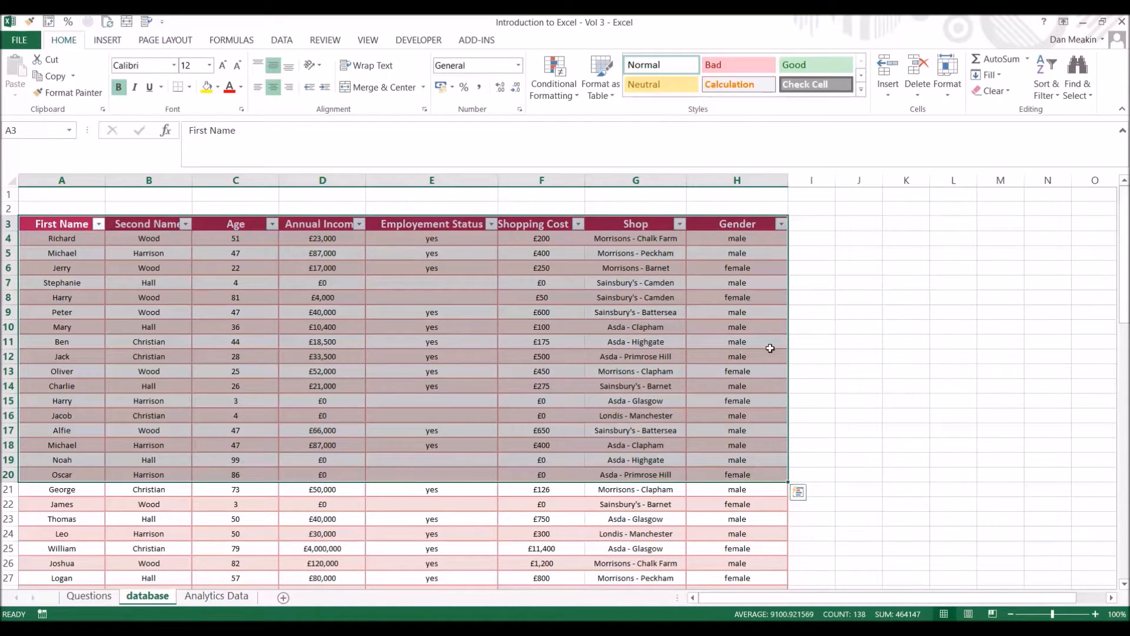
pyautogui.moveTo(86, 243); pyautogui.dragTo(777, 241)
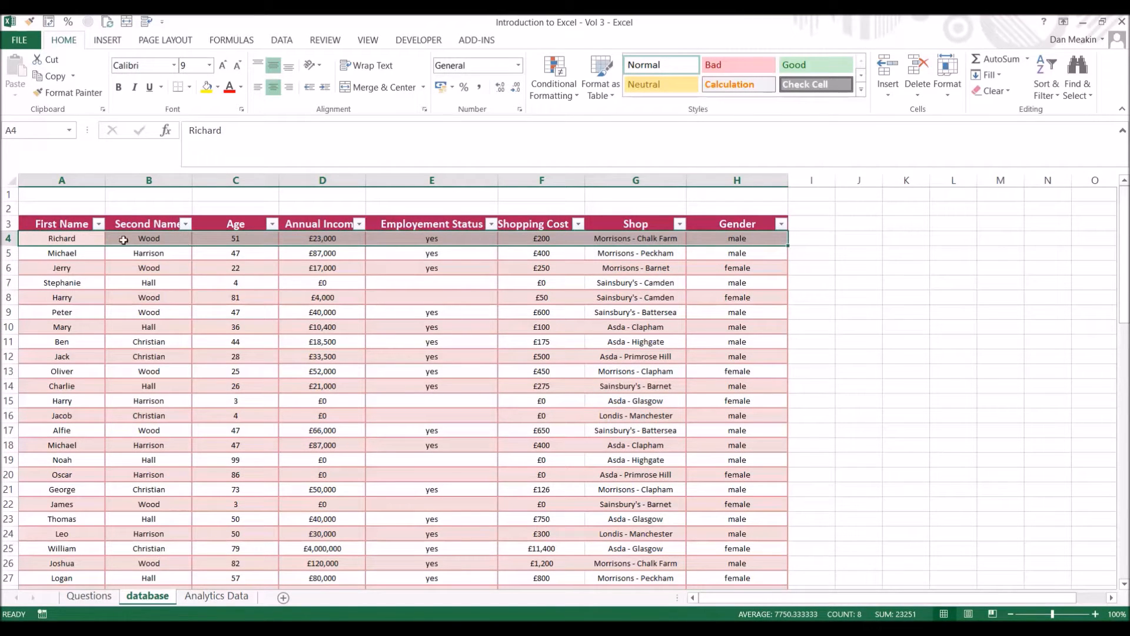
pyautogui.click(743, 239)
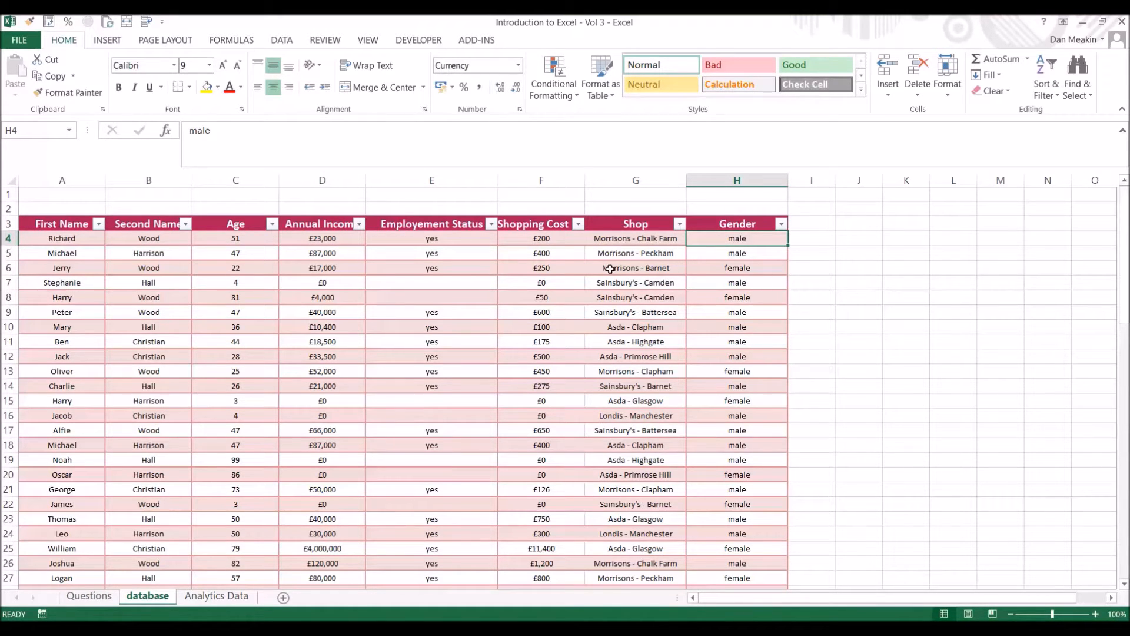
pyautogui.moveTo(169, 302); pyautogui.dragTo(183, 318)
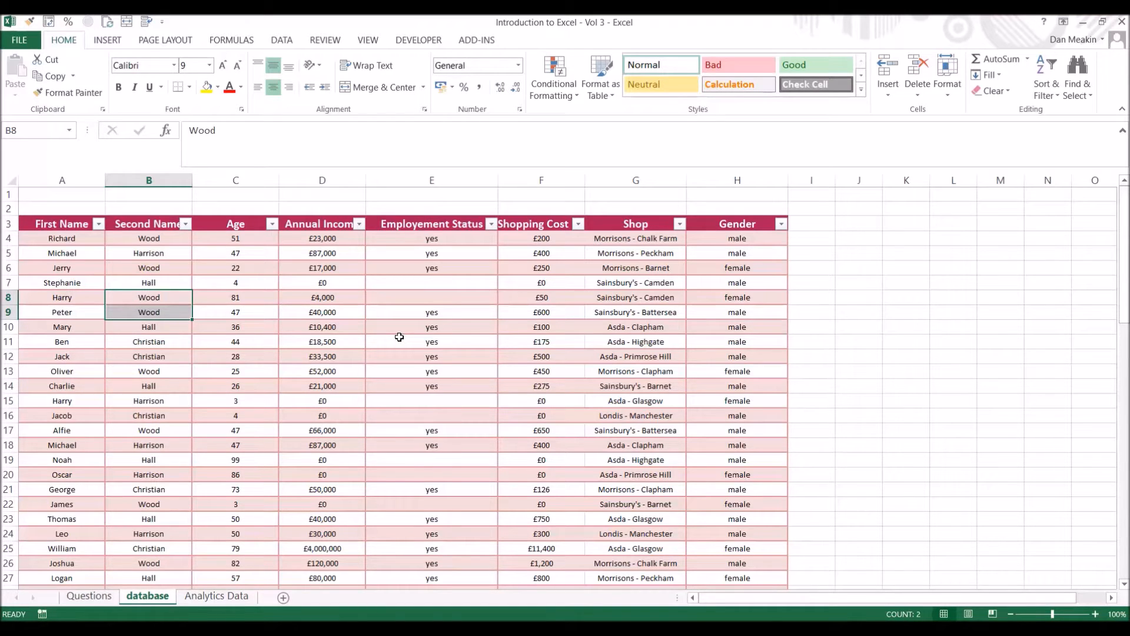
pyautogui.click(399, 337)
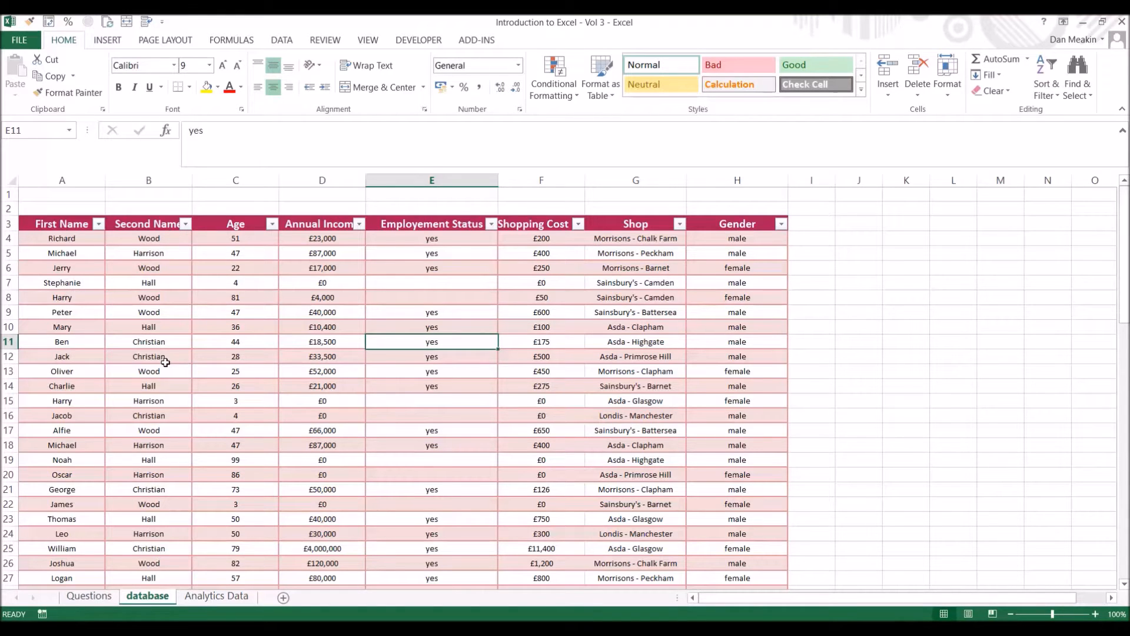
pyautogui.click(112, 39)
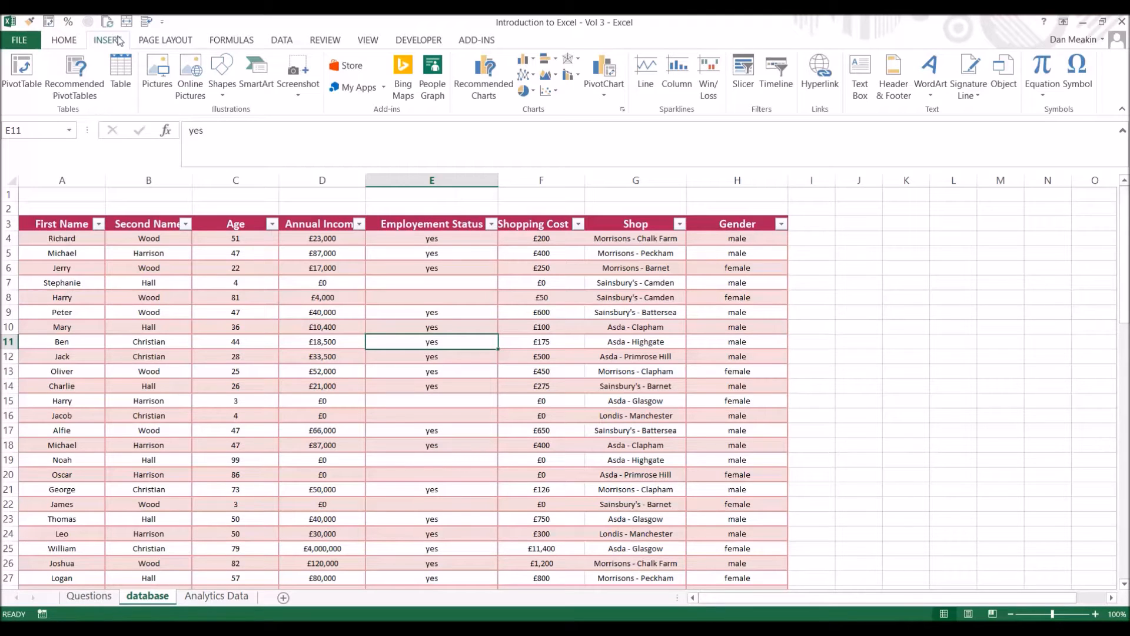
pyautogui.click(23, 87)
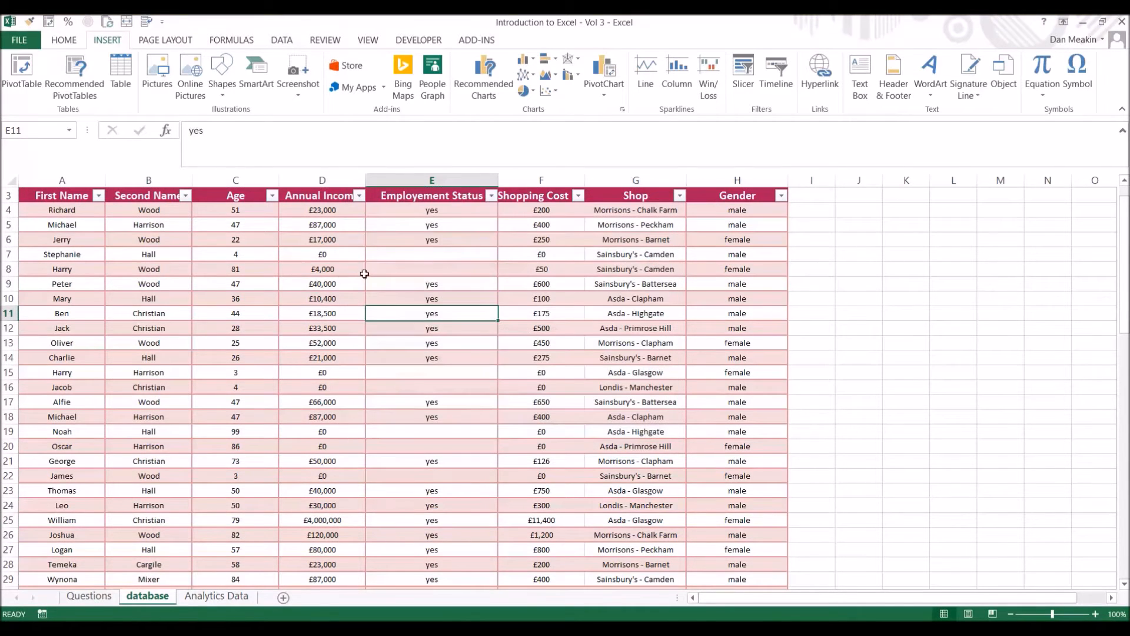
pyautogui.click(653, 207)
pyautogui.click(330, 270)
pyautogui.scroll(1, 331, 270)
# Create a PivotTable from the table range database!$A$3:$H$77 and place it on a new worksheet.
pyautogui.click(259, 298)
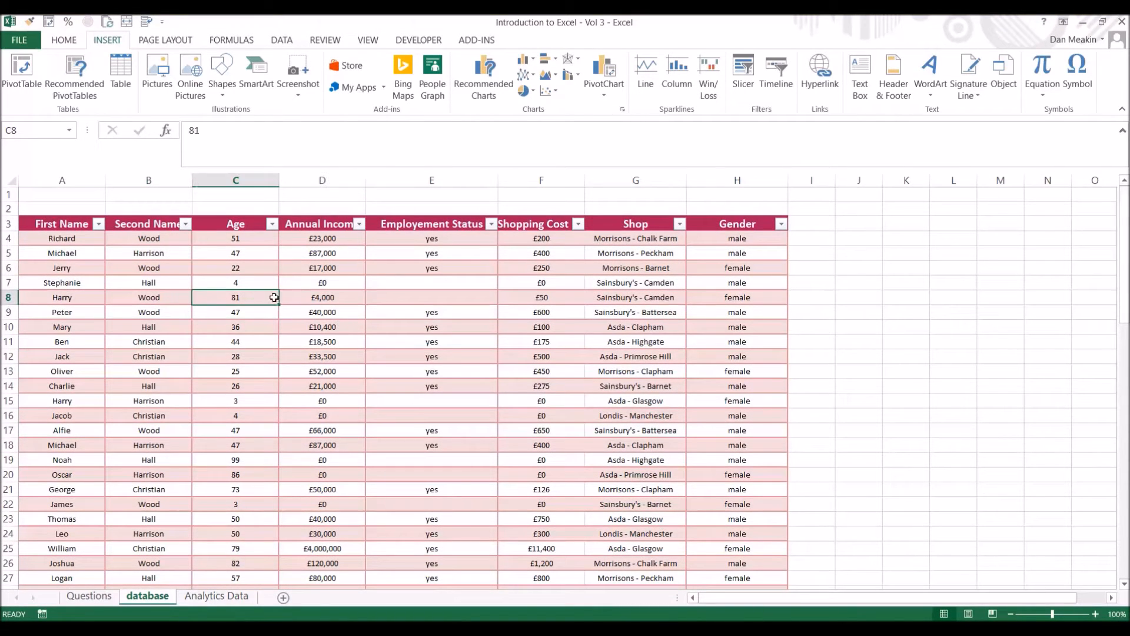
pyautogui.click(23, 74)
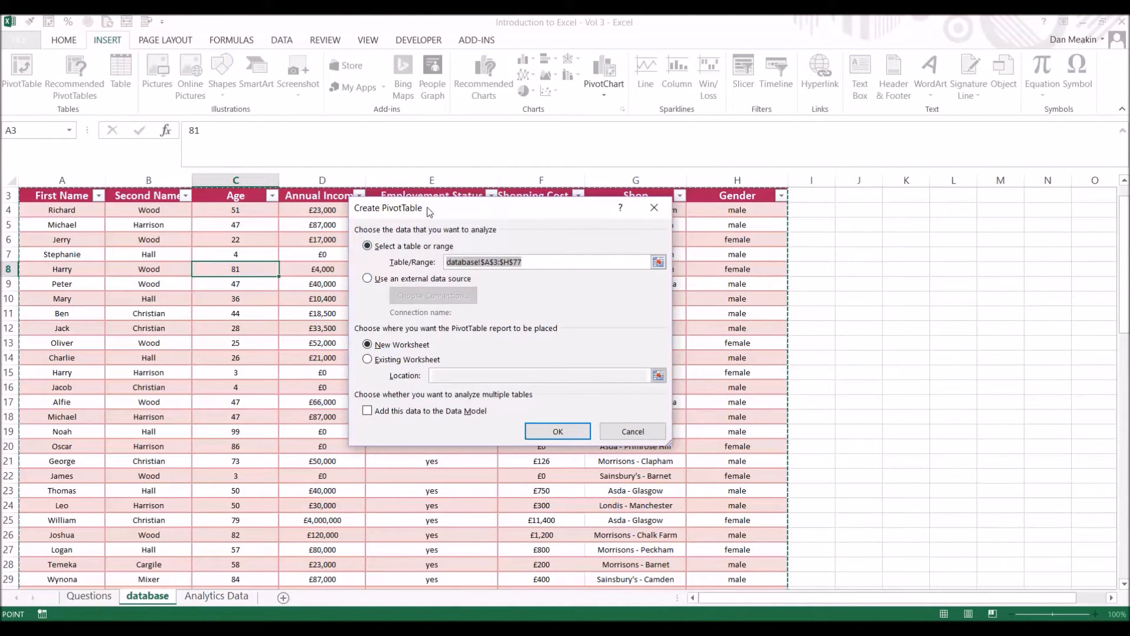
pyautogui.moveTo(430, 212); pyautogui.dragTo(634, 221)
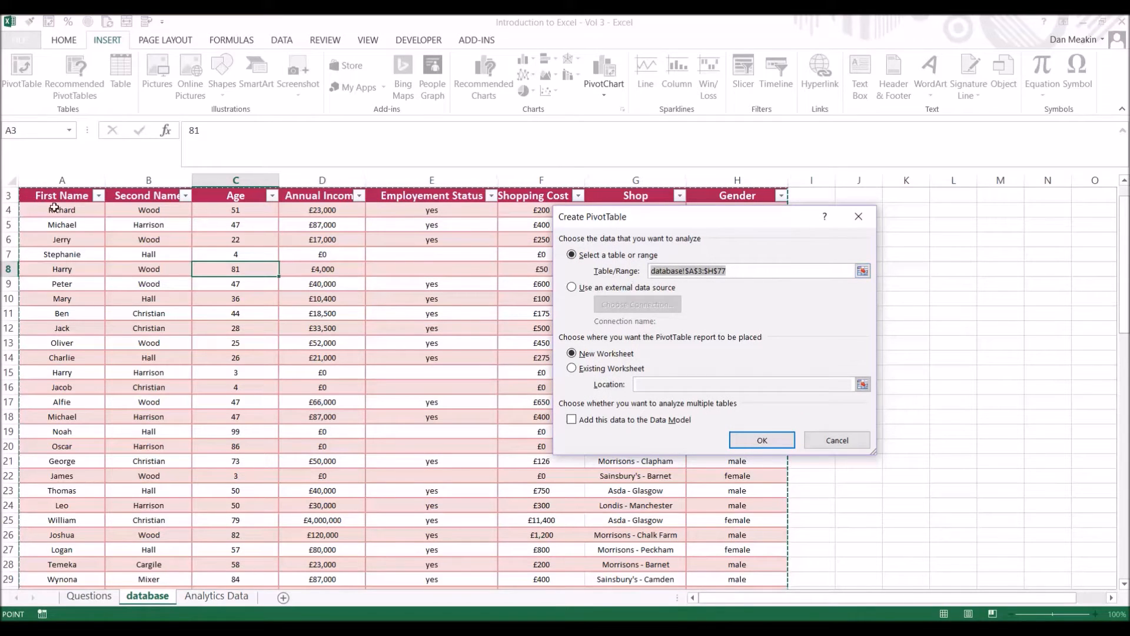
pyautogui.click(602, 368)
pyautogui.click(912, 196)
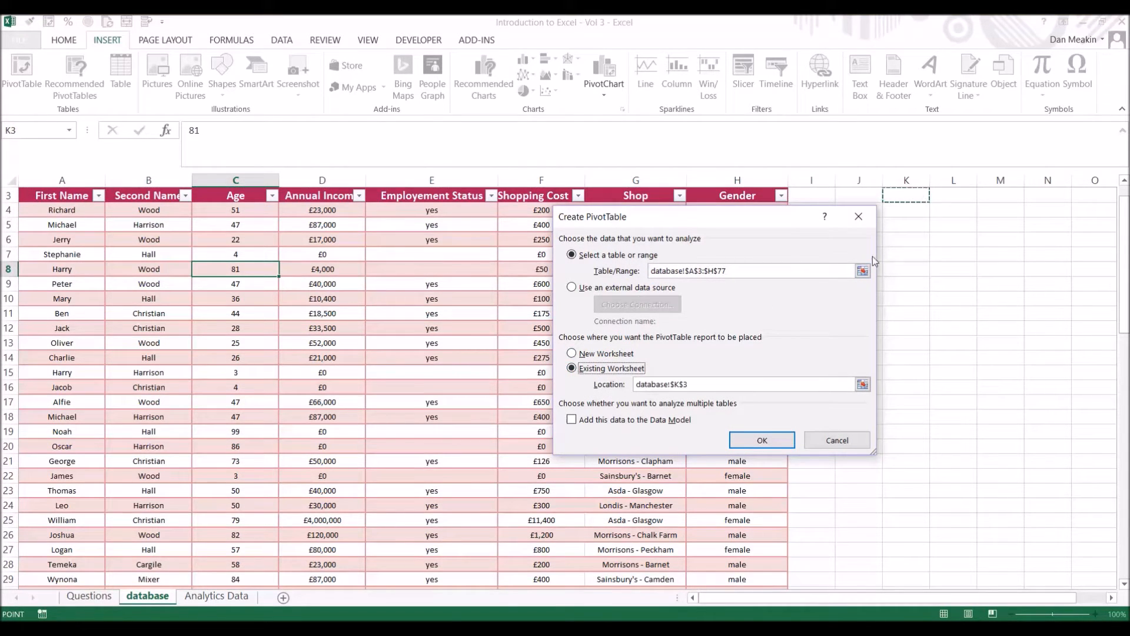
pyautogui.click(572, 353)
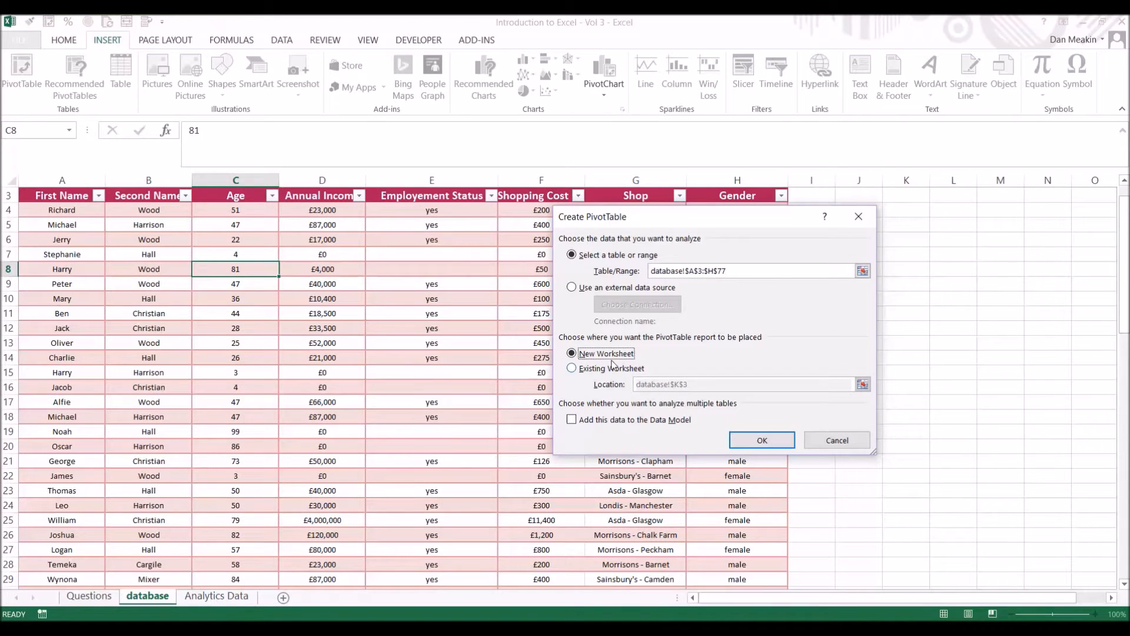
pyautogui.click(761, 440)
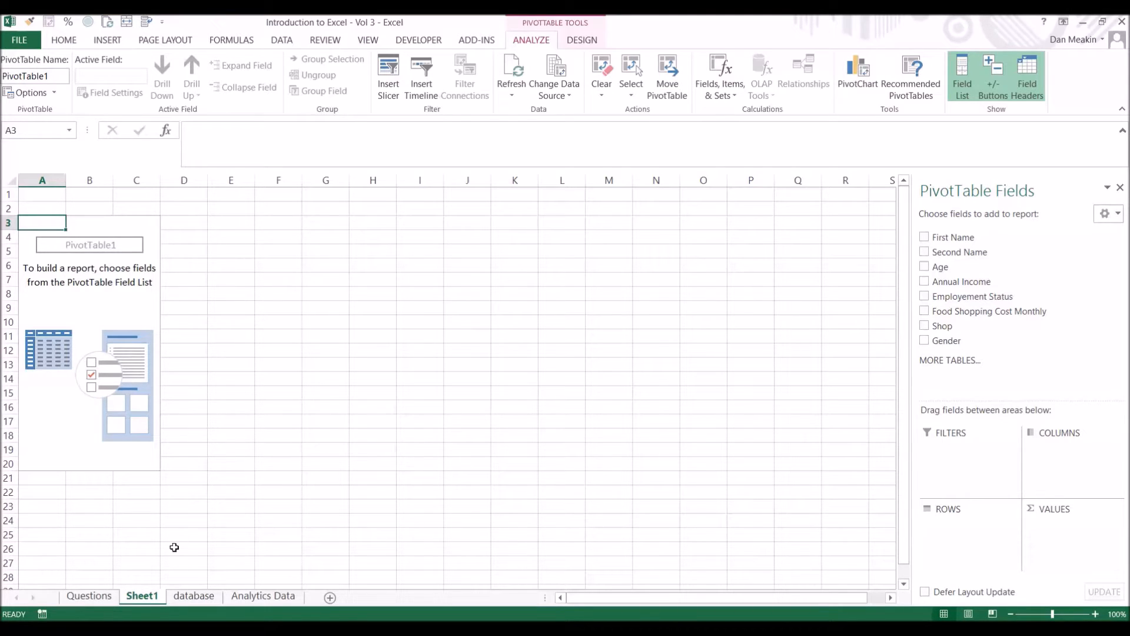
# Review the Gender column on the database sheet and return to Sheet1.
pyautogui.click(206, 599)
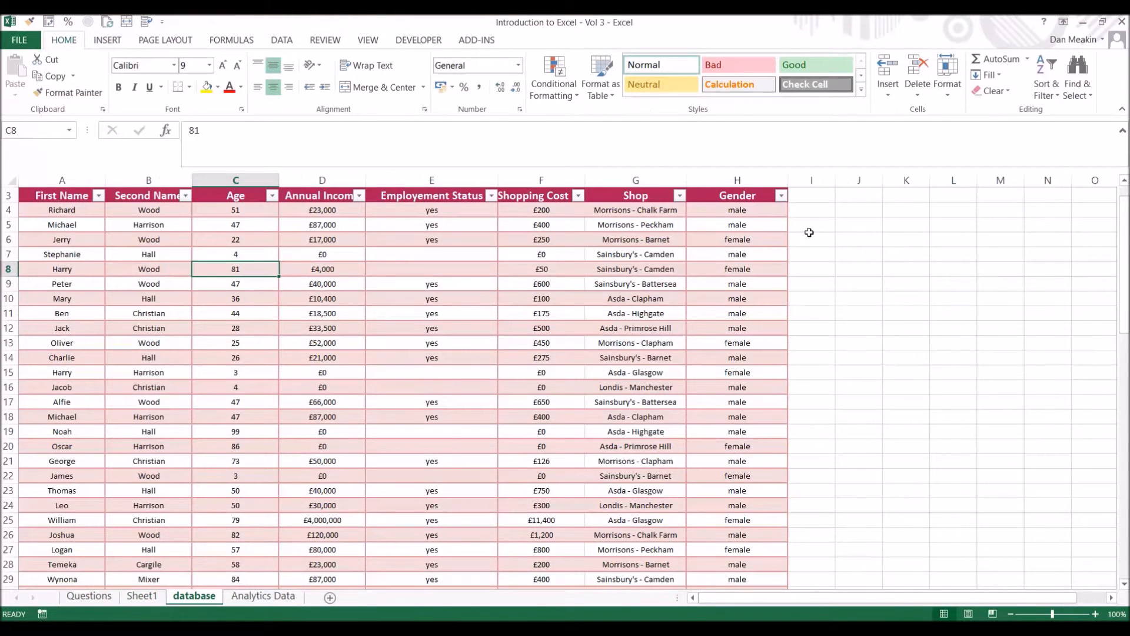
pyautogui.moveTo(748, 213); pyautogui.dragTo(737, 353)
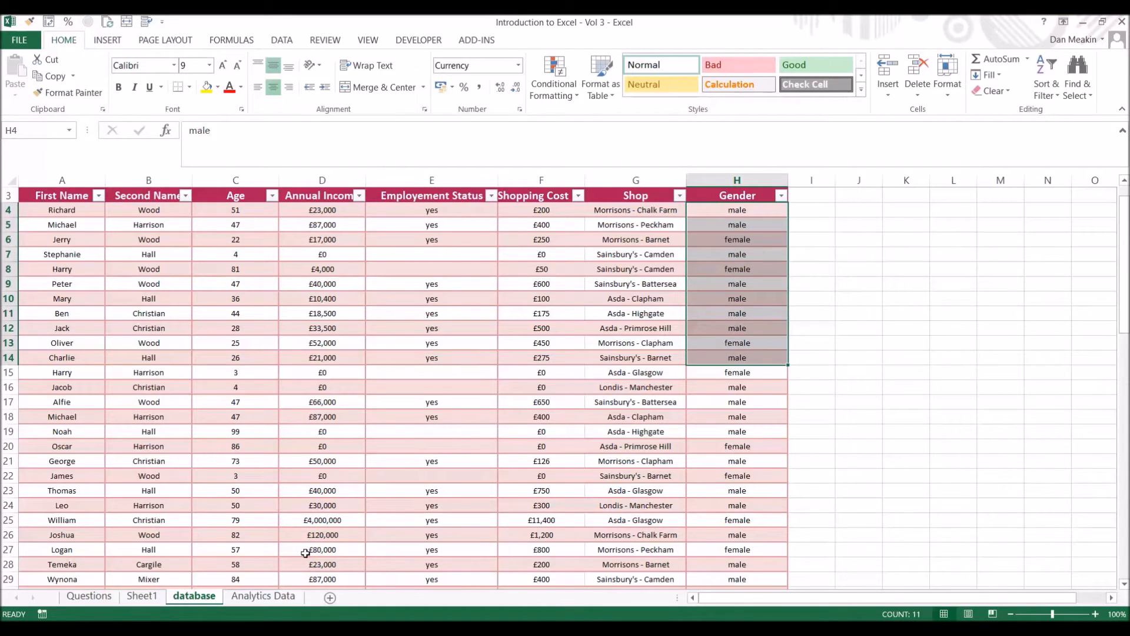
pyautogui.click(142, 596)
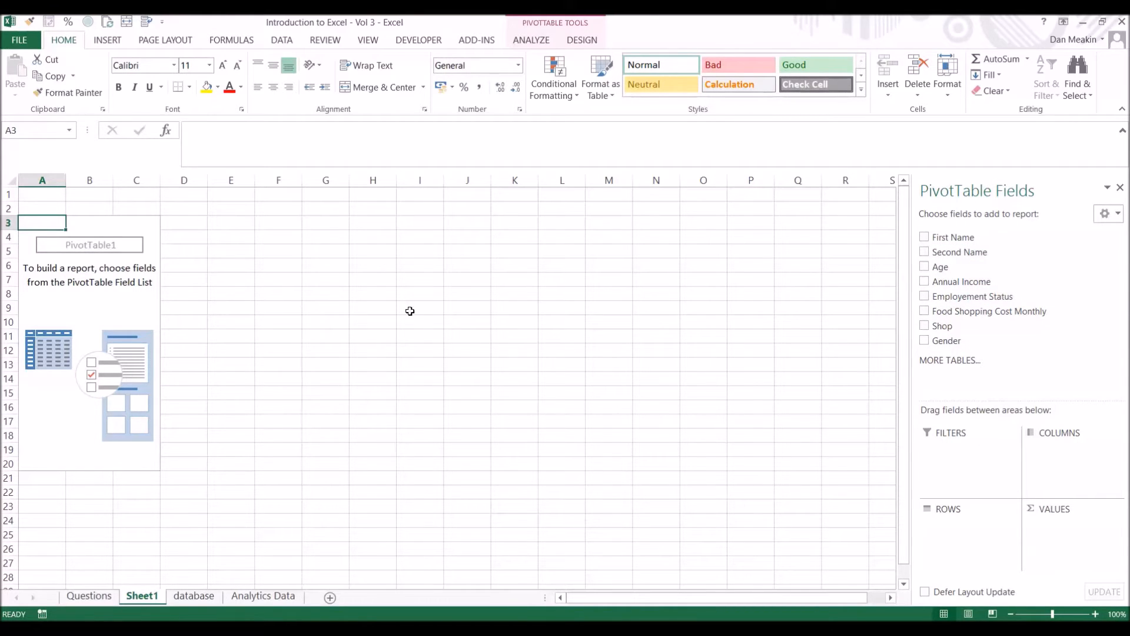
# Sketch the intended summary on Sheet1 with "female" in I6, "male" in I7 and the heading "average spend" in J5.
pyautogui.click(395, 263)
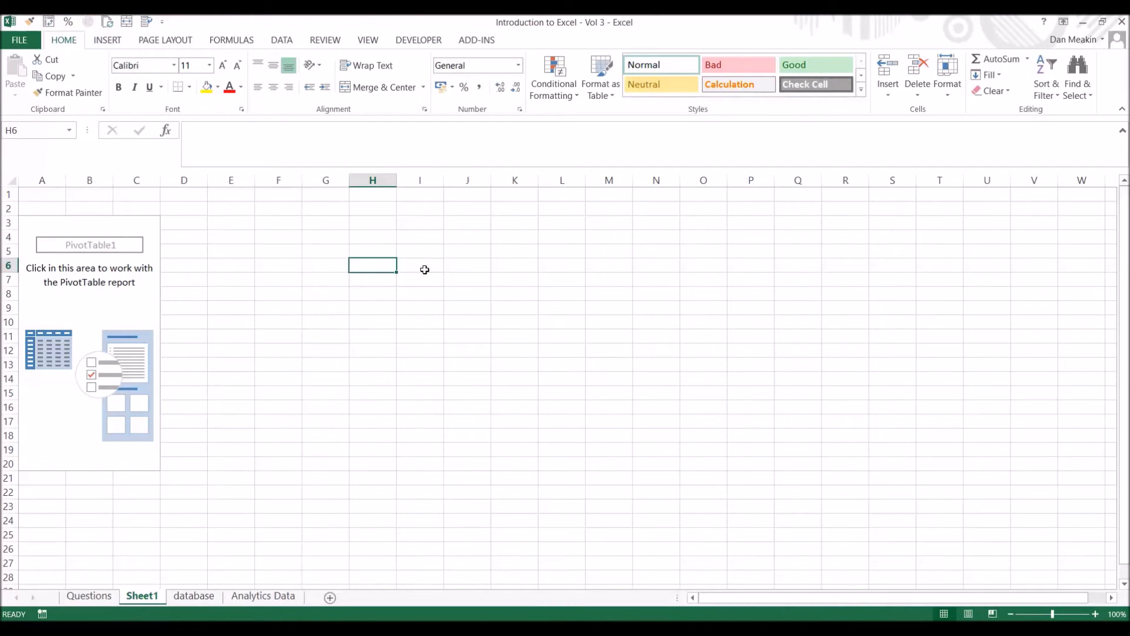
pyautogui.click(424, 269)
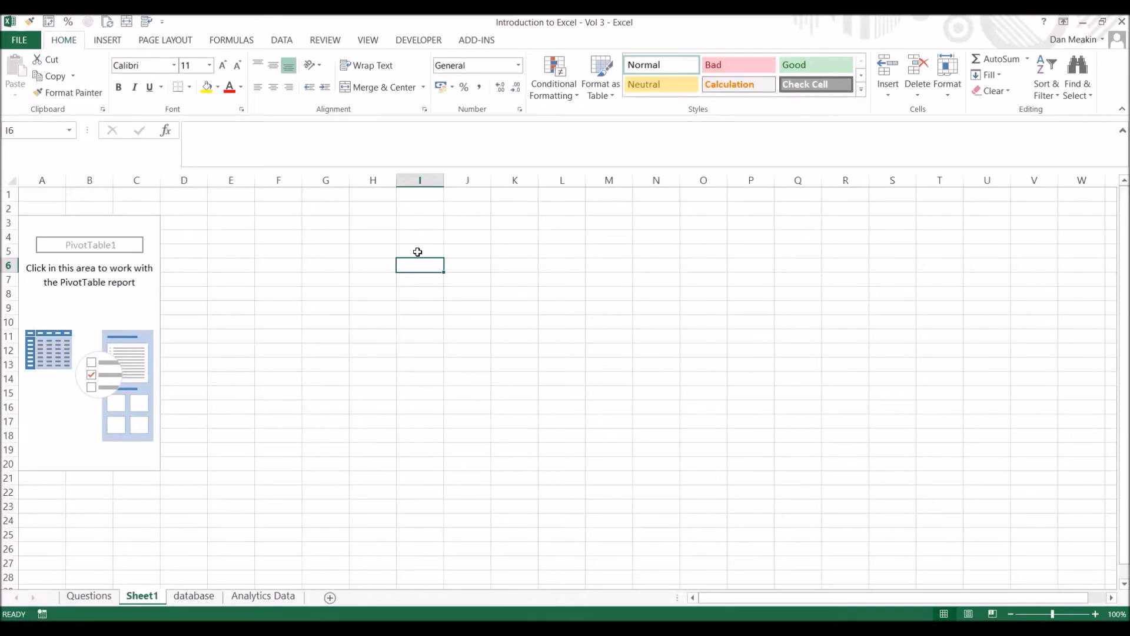
pyautogui.write('female')
pyautogui.press('Return')
pyautogui.write('male')
pyautogui.press('Return')
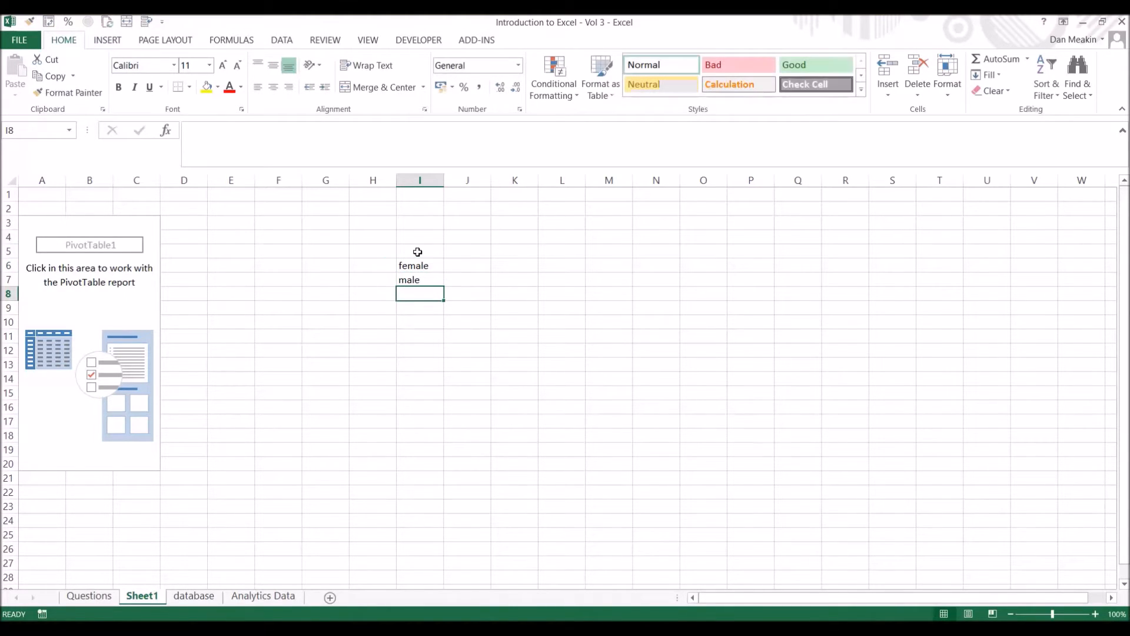
pyautogui.click(457, 247)
pyautogui.write('average sp')
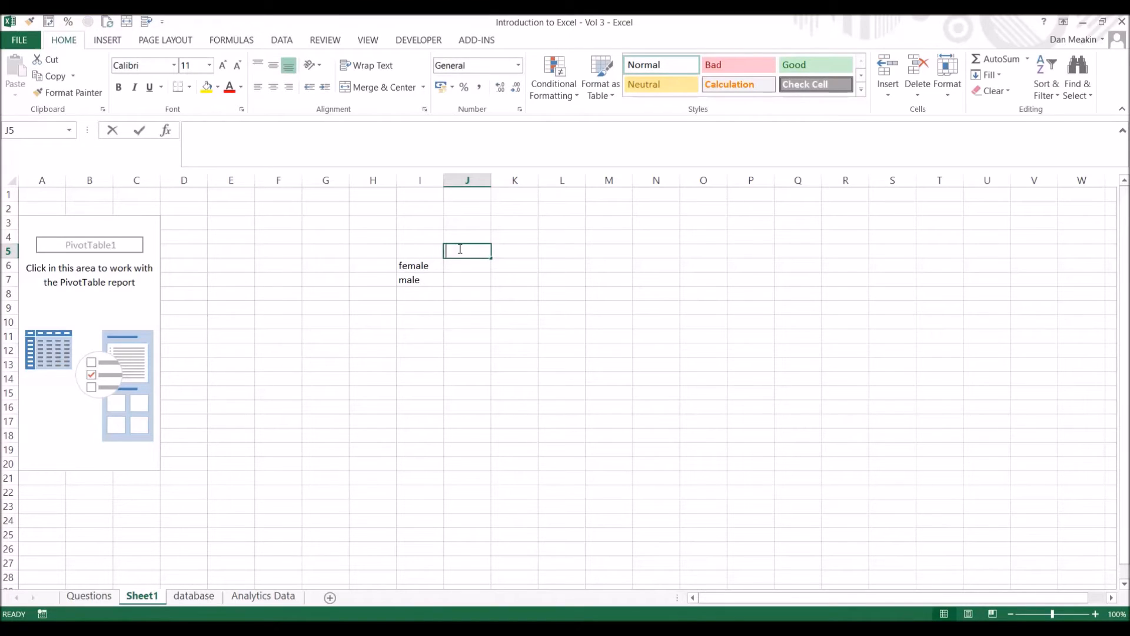
pyautogui.write('end')
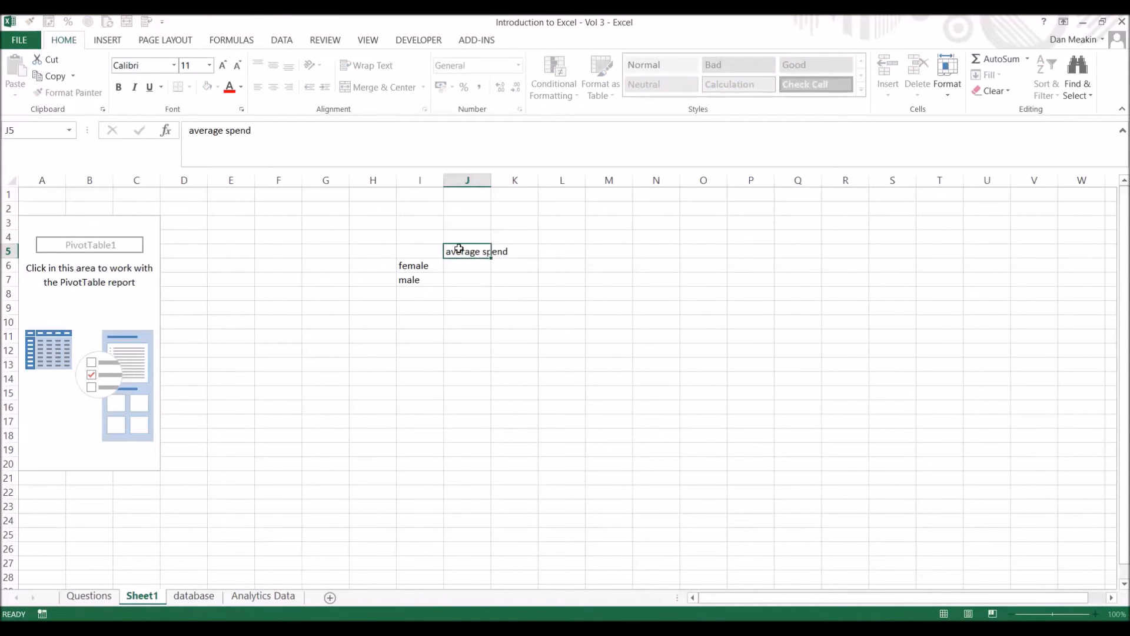
pyautogui.press('Return')
pyautogui.moveTo(424, 255); pyautogui.dragTo(447, 290)
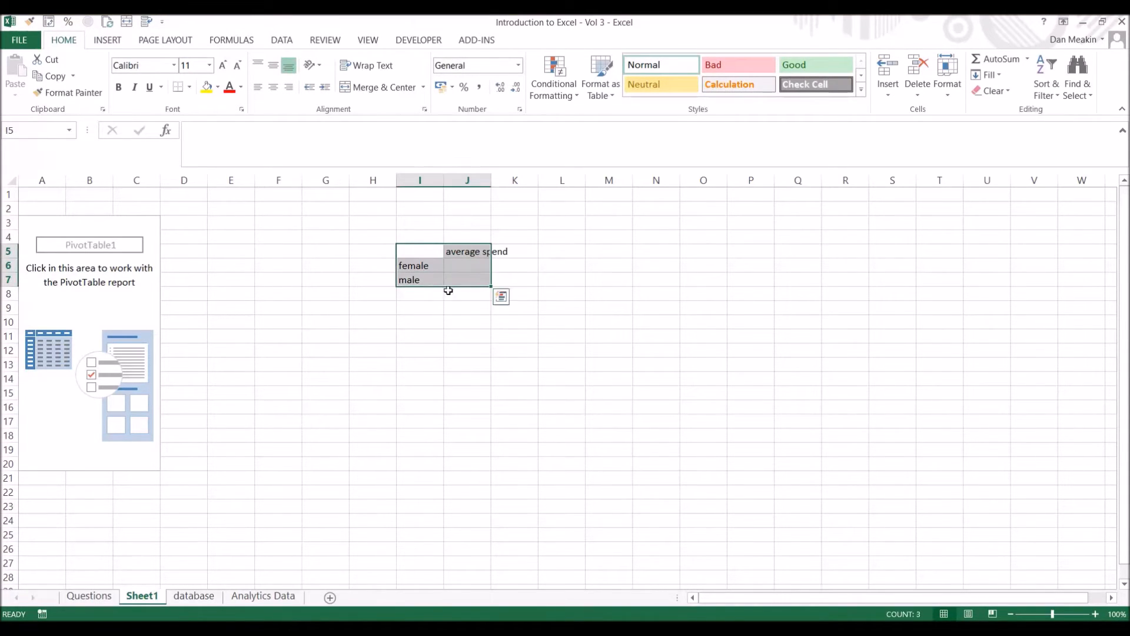
# Check the source records on the database sheet against the sketched summary and go back to Sheet1.
pyautogui.click(194, 596)
pyautogui.click(641, 301)
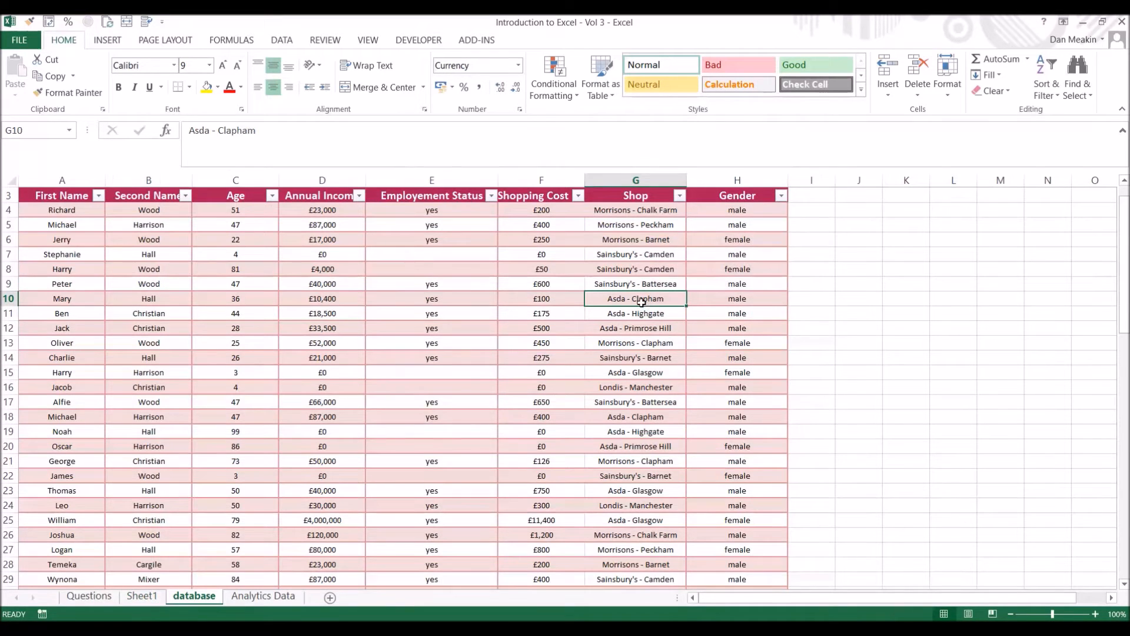
pyautogui.click(141, 596)
# Build the PivotTable with Gender as rows and Food Shopping Cost Monthly as values.
pyautogui.click(80, 260)
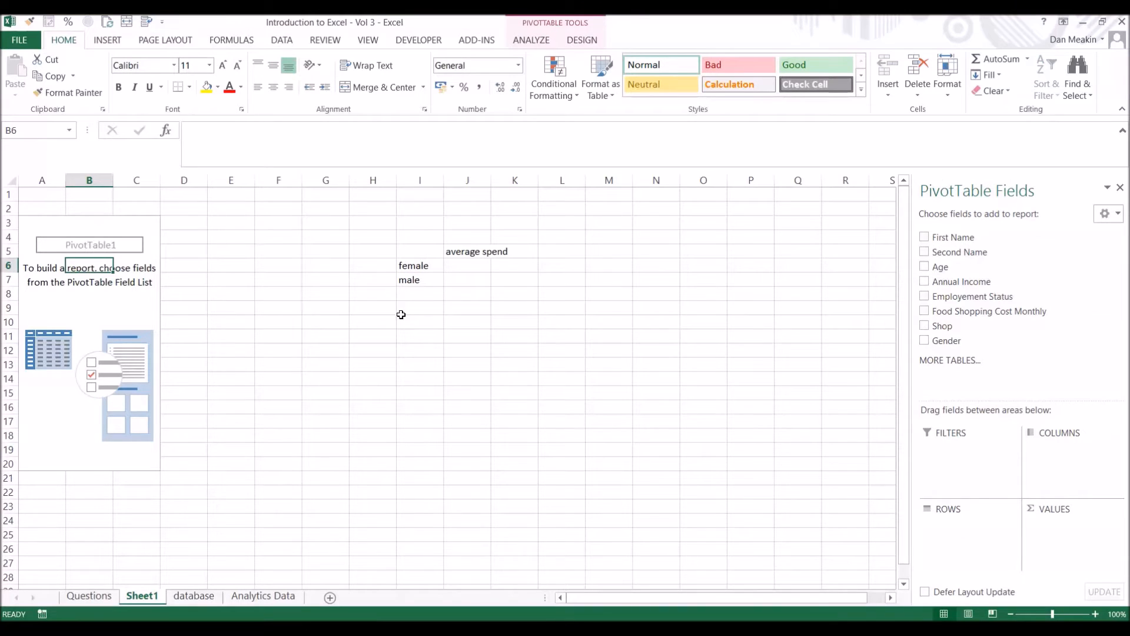
pyautogui.moveTo(1001, 281); pyautogui.dragTo(966, 532)
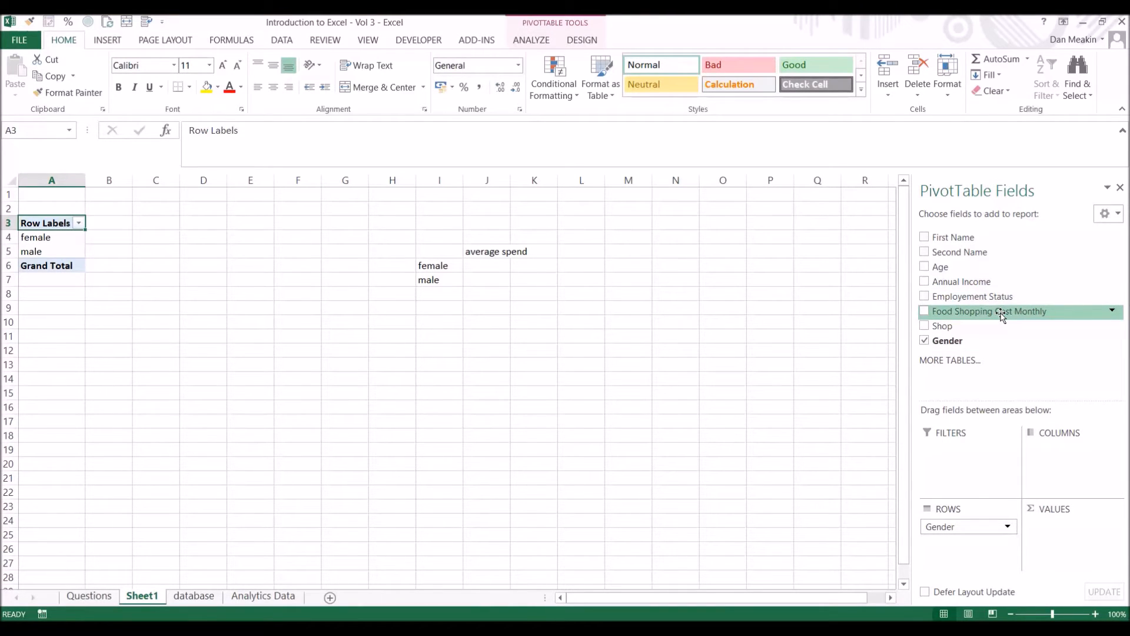
pyautogui.moveTo(1002, 316); pyautogui.dragTo(1076, 542)
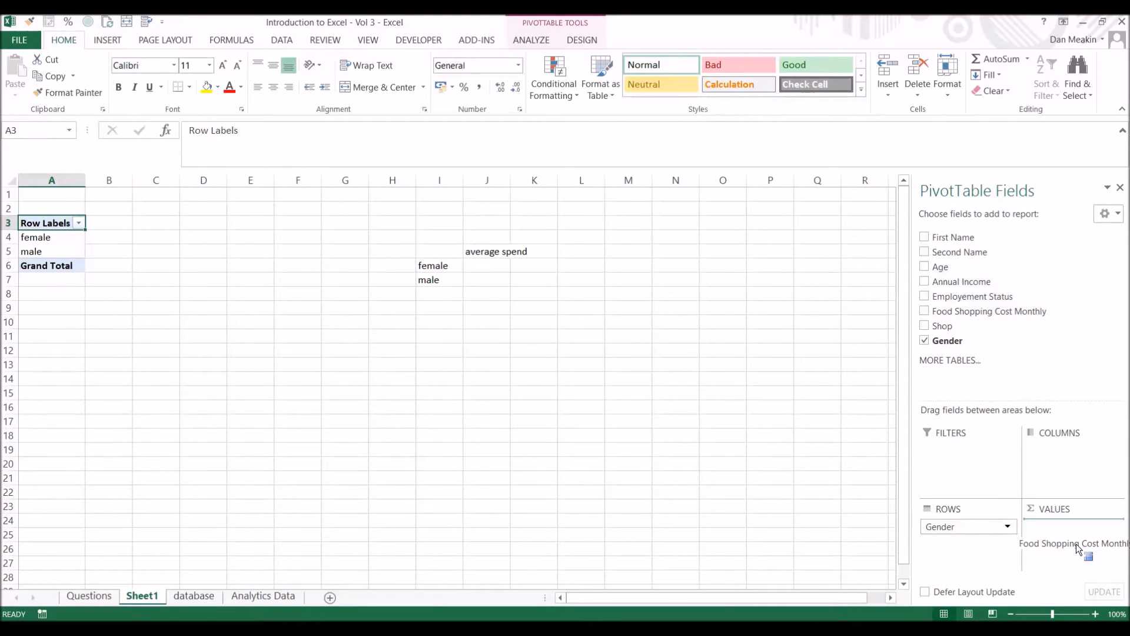
pyautogui.moveTo(1076, 544)
pyautogui.mouseDown()
pyautogui.moveTo(1077, 477)
pyautogui.moveTo(1077, 550)
pyautogui.mouseUp()
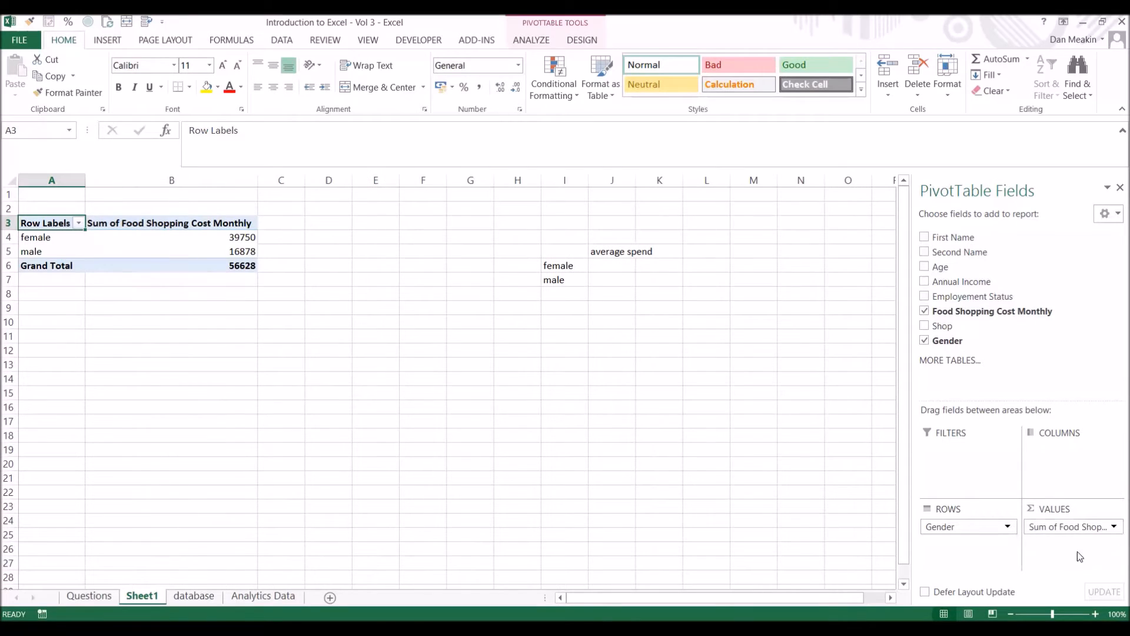
# Examine the summed food shopping costs for the female and male rows of the PivotTable.
pyautogui.moveTo(218, 239)
pyautogui.moveTo(218, 239); pyautogui.dragTo(221, 253)
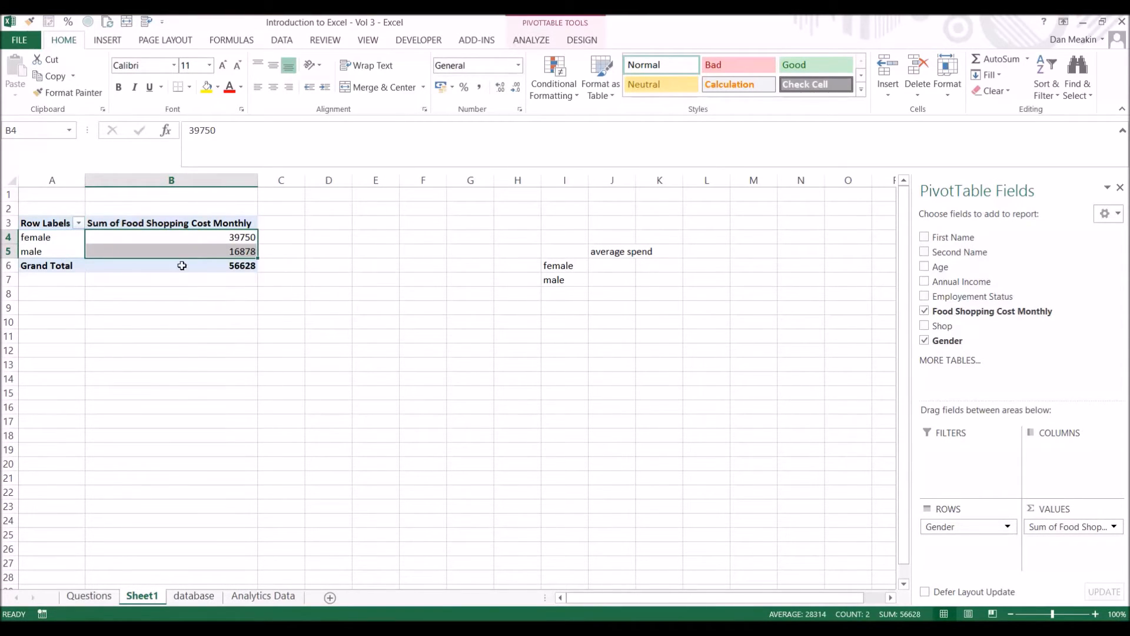
pyautogui.moveTo(75, 239); pyautogui.dragTo(139, 237)
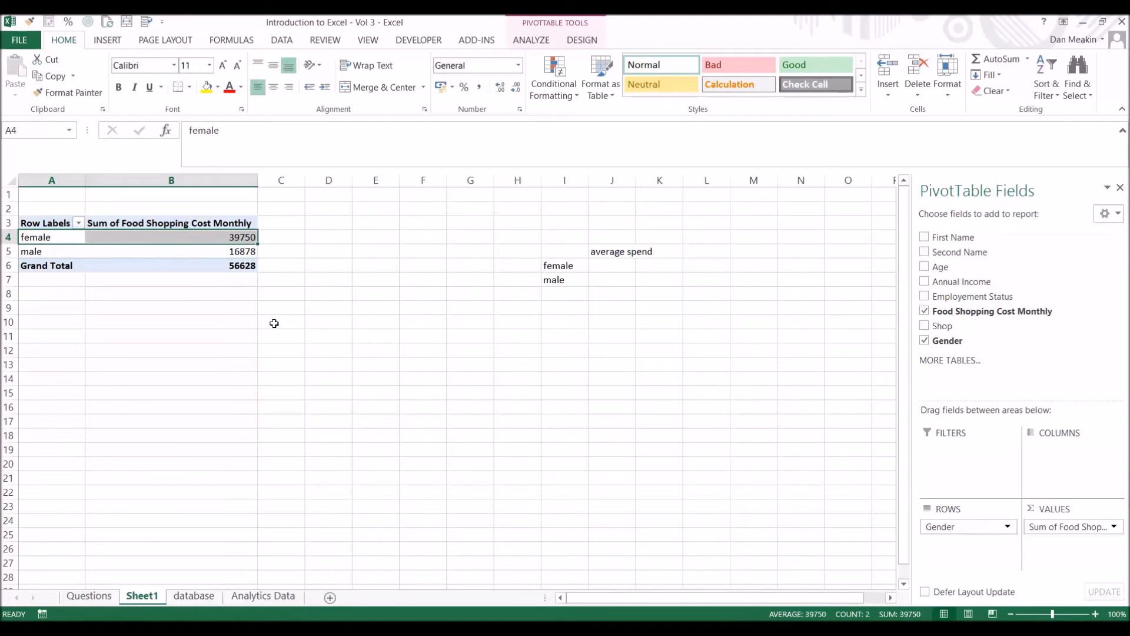
# Try moving Food Shopping Cost Monthly from the PivotTable's values to its columns, replacing existing data, and undo the move.
pyautogui.moveTo(1069, 527); pyautogui.dragTo(1027, 462)
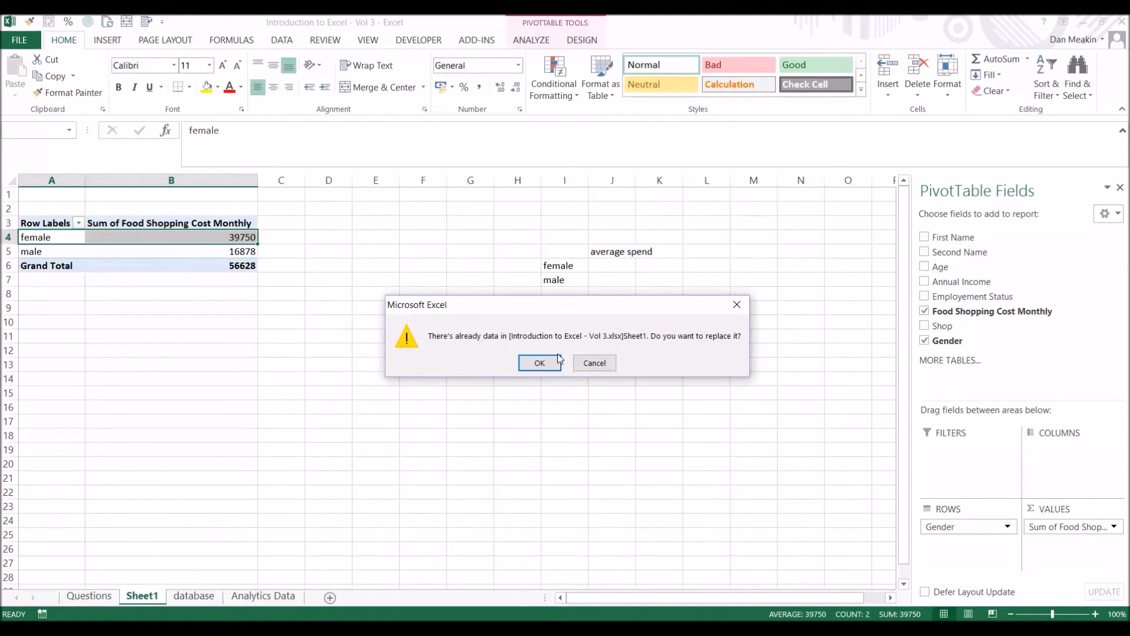
pyautogui.click(539, 364)
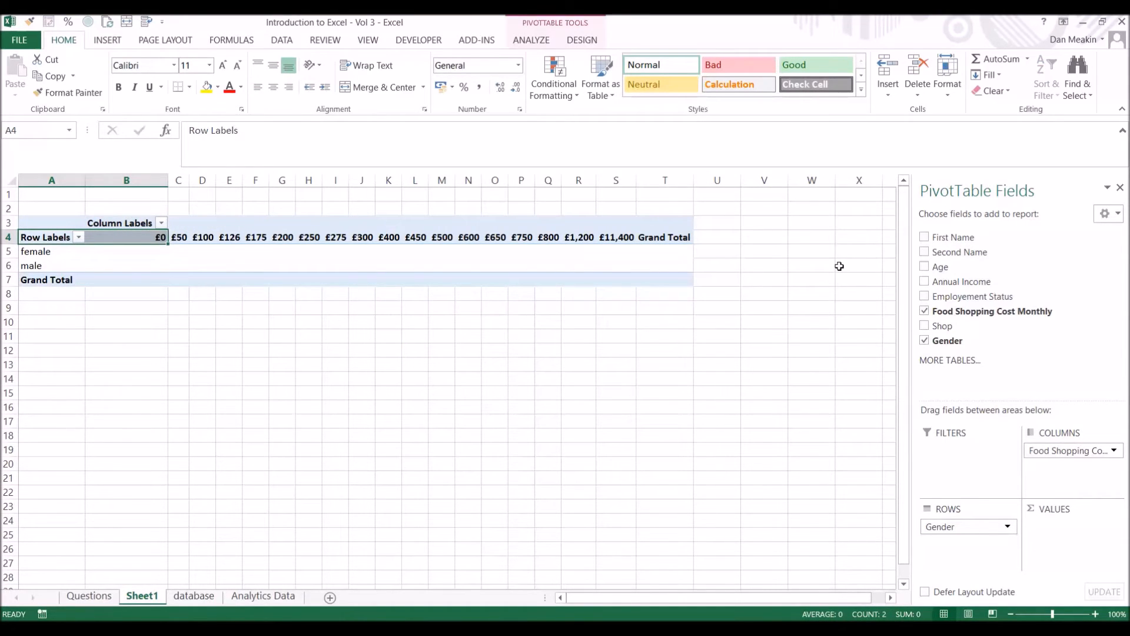
pyautogui.hotkey('ctrl', 'z')
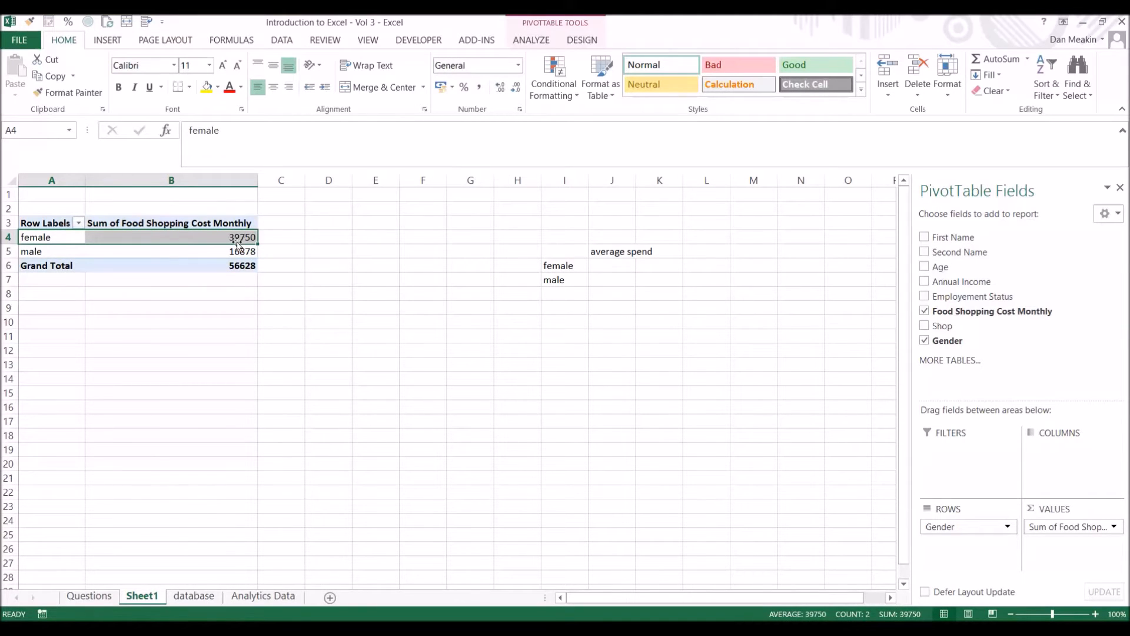
# Summarize the PivotTable's Food Shopping Cost Monthly values by Average for the female and male rows.
pyautogui.click(163, 225)
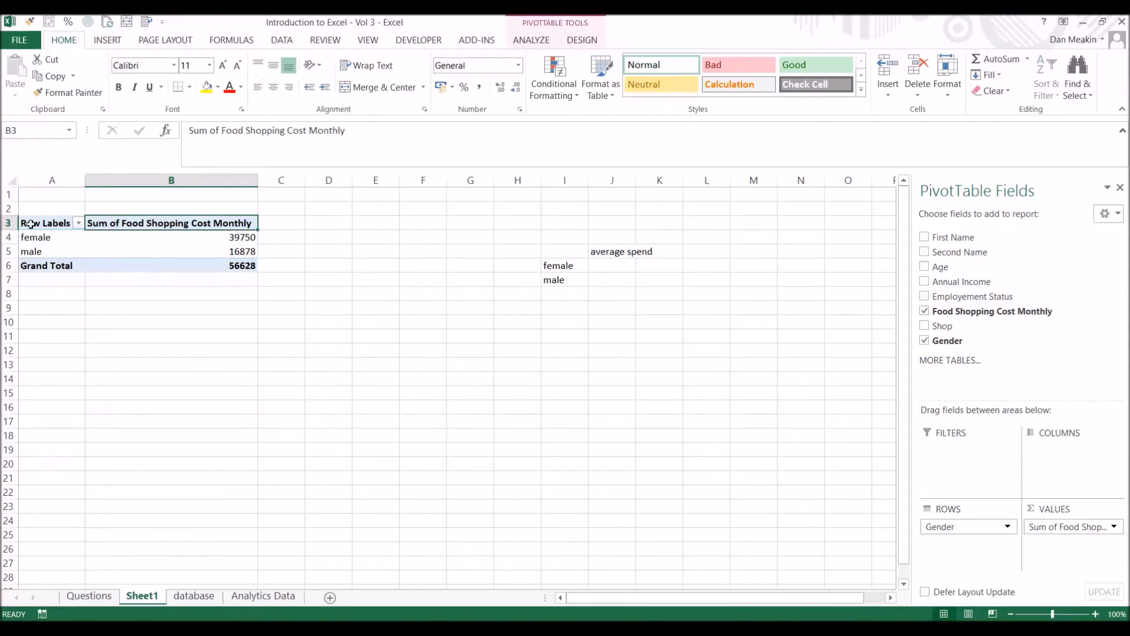
pyautogui.rightClick(217, 239)
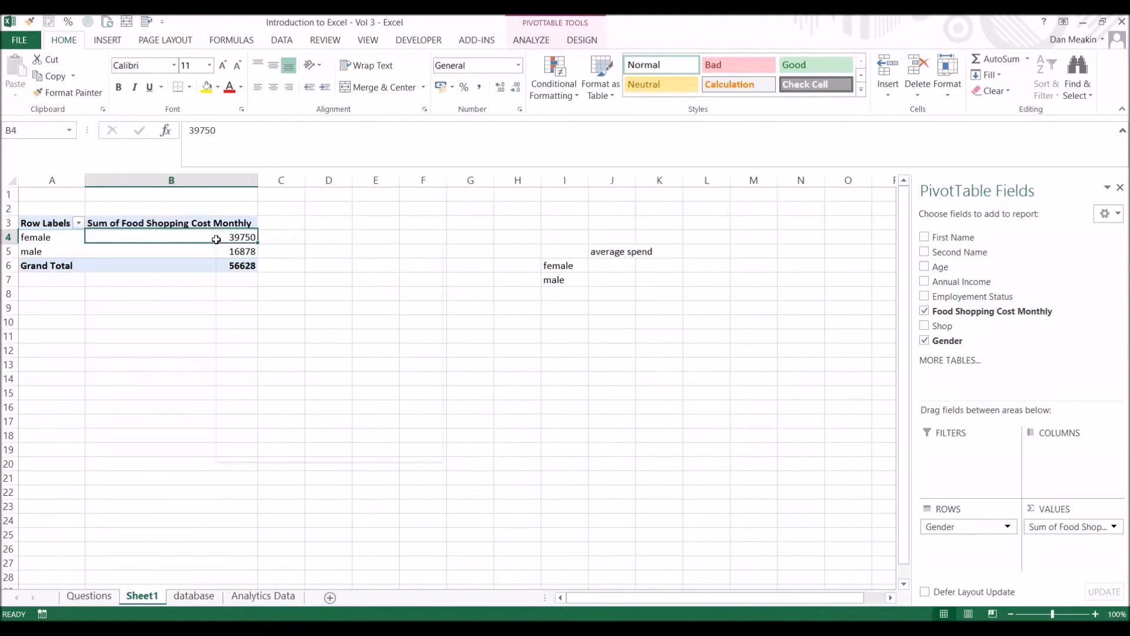
pyautogui.moveTo(263, 368)
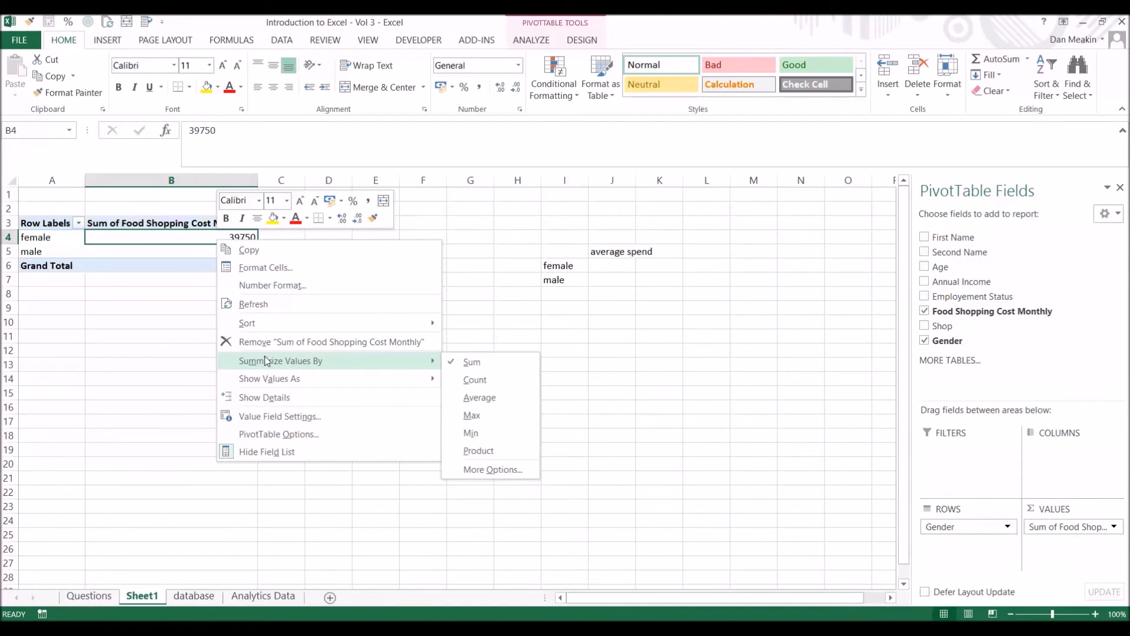
pyautogui.click(463, 398)
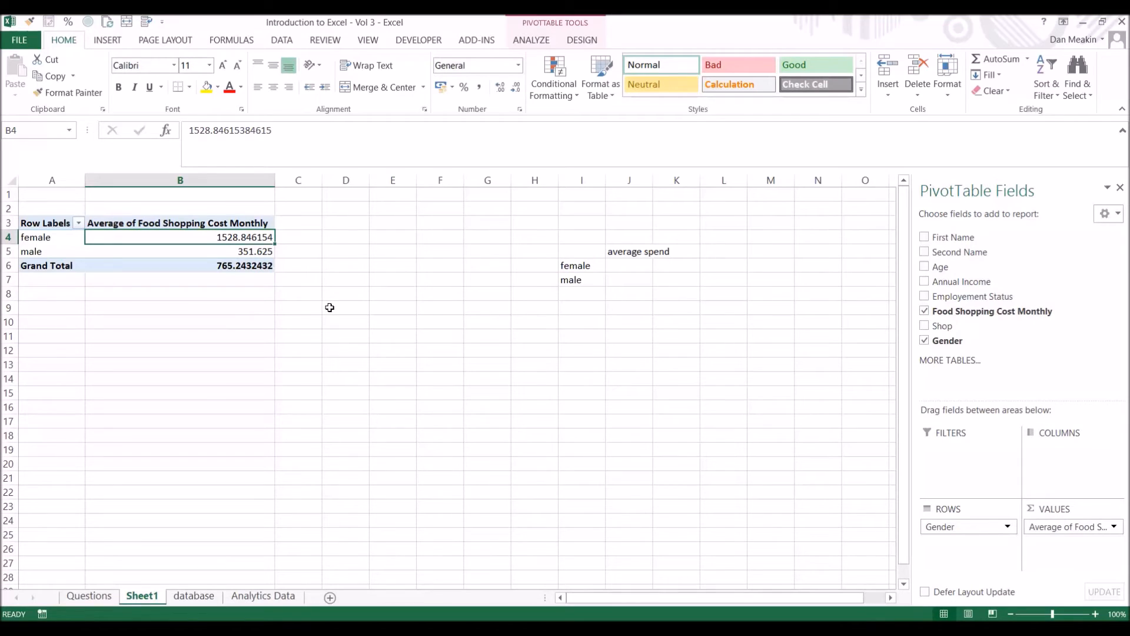
# Summarize the PivotTable's Food Shopping Cost Monthly values by Max.
pyautogui.rightClick(224, 236)
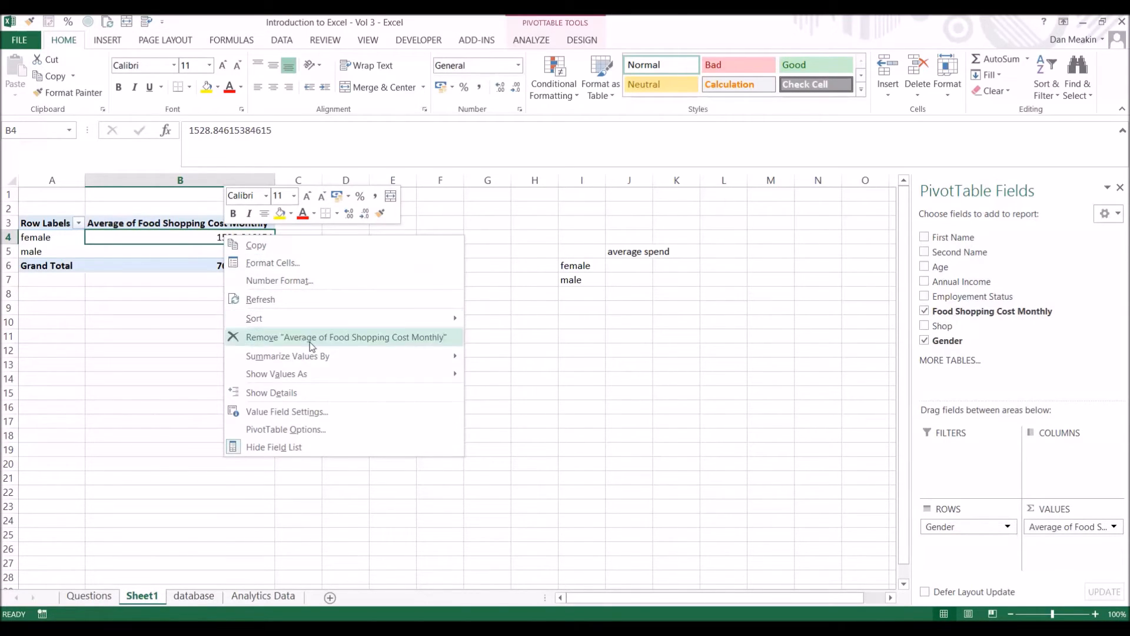
pyautogui.moveTo(312, 353)
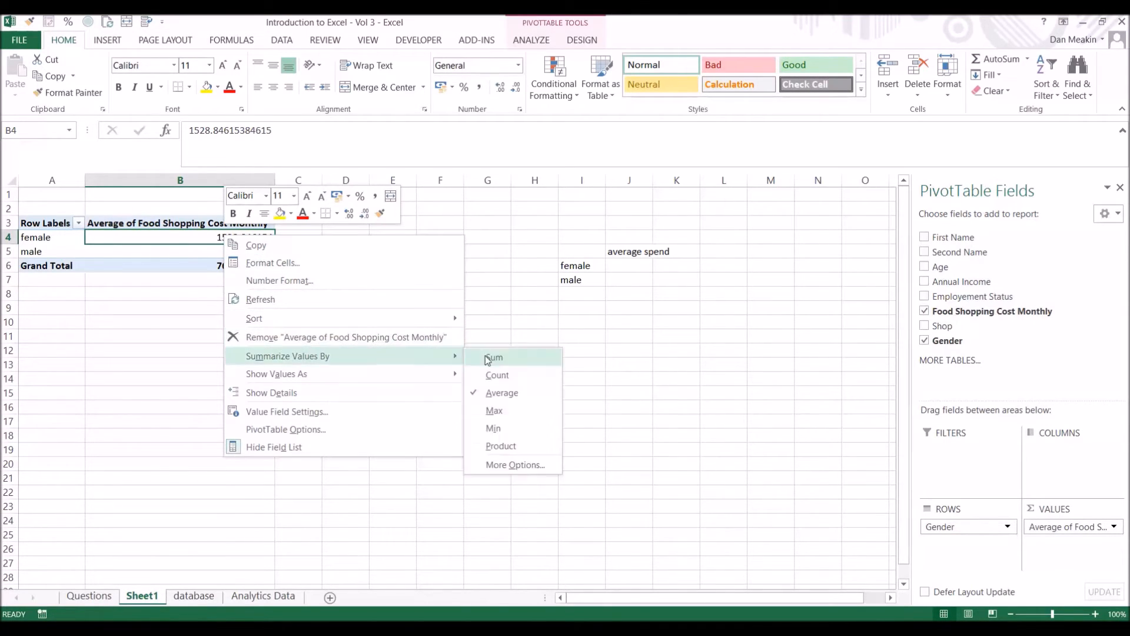
pyautogui.click(514, 411)
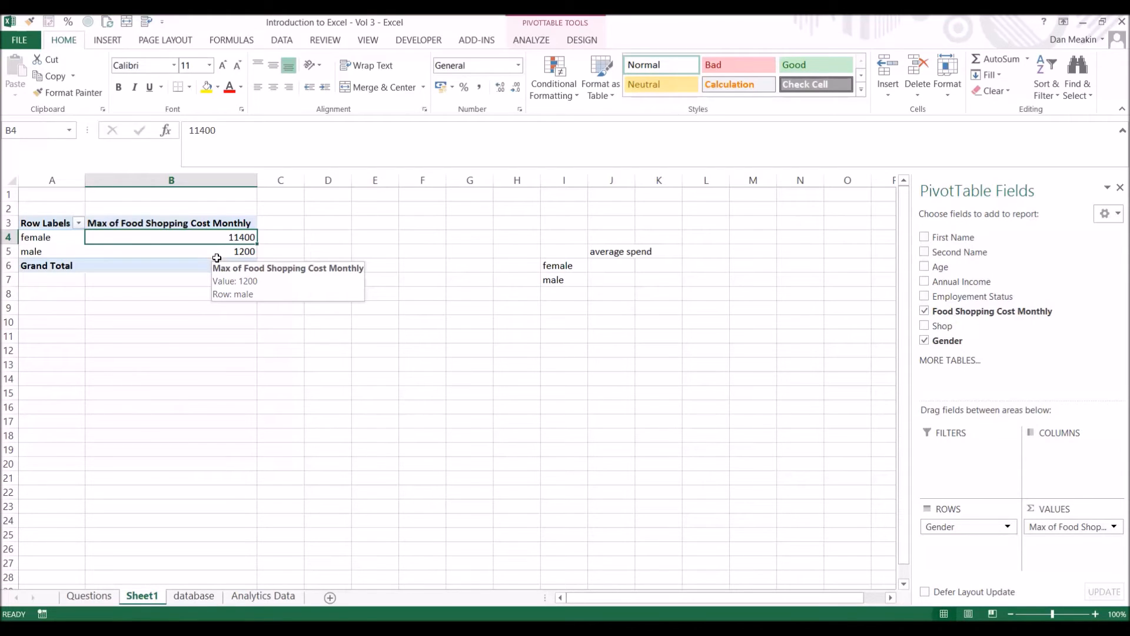
# Replace Gender with Second Name in the PivotTable's rows and summarize Food Shopping Cost Monthly by Sum.
pyautogui.click(925, 340)
pyautogui.moveTo(980, 253); pyautogui.dragTo(971, 535)
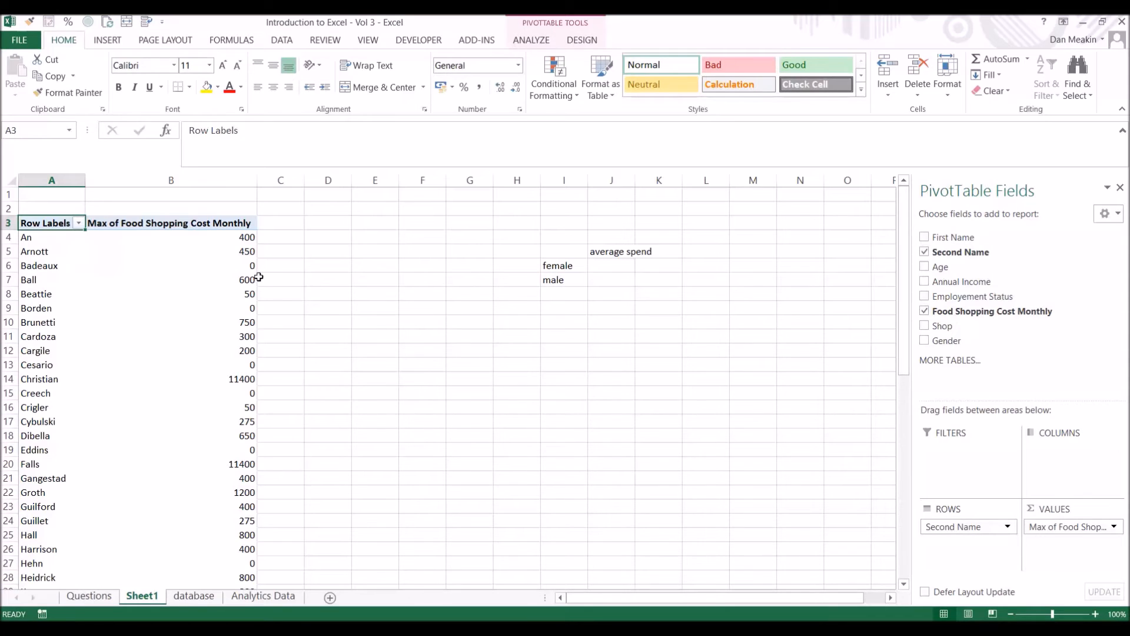
pyautogui.rightClick(224, 266)
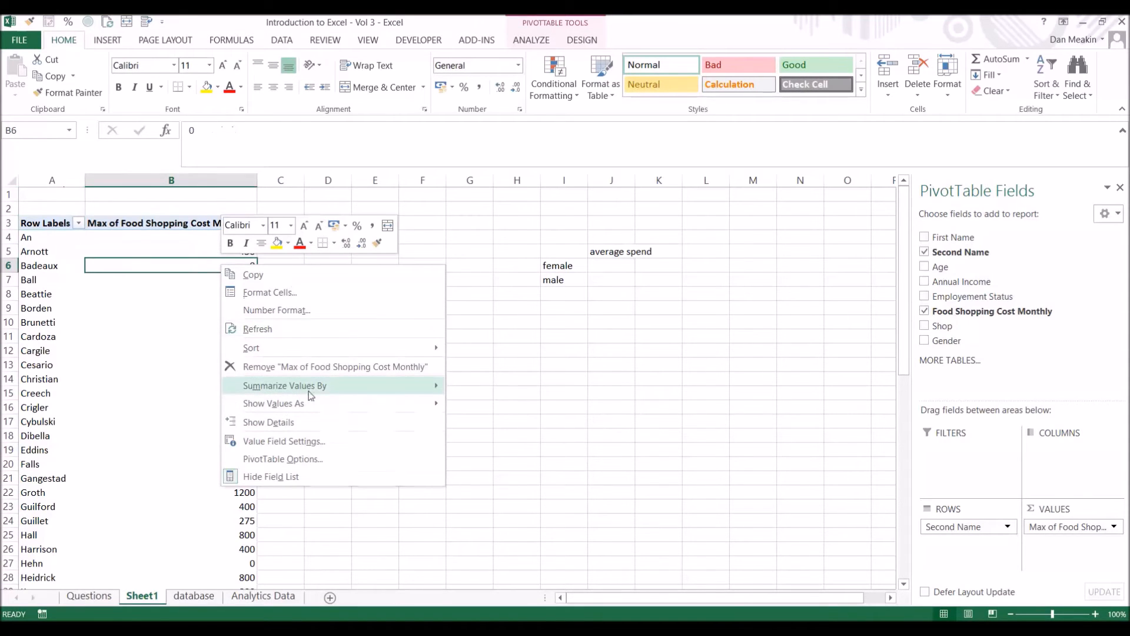
pyautogui.moveTo(400, 393)
pyautogui.click(490, 387)
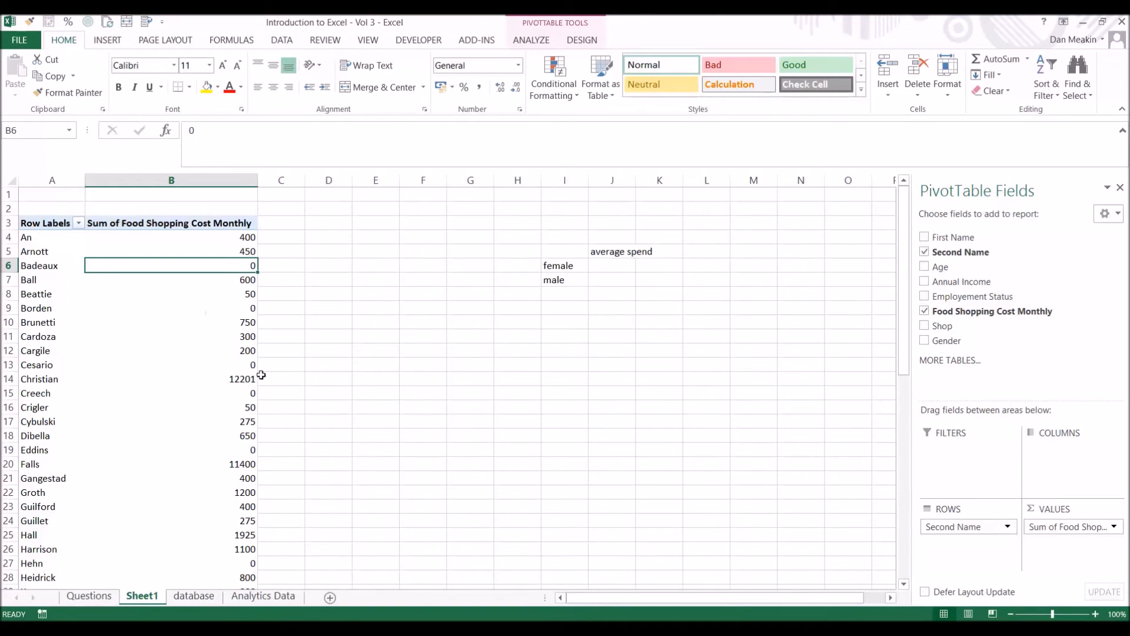
# Enter a GETPIVOTDATA formula in J9 that pulls the food shopping cost from PivotTable cell B7.
pyautogui.click(369, 266)
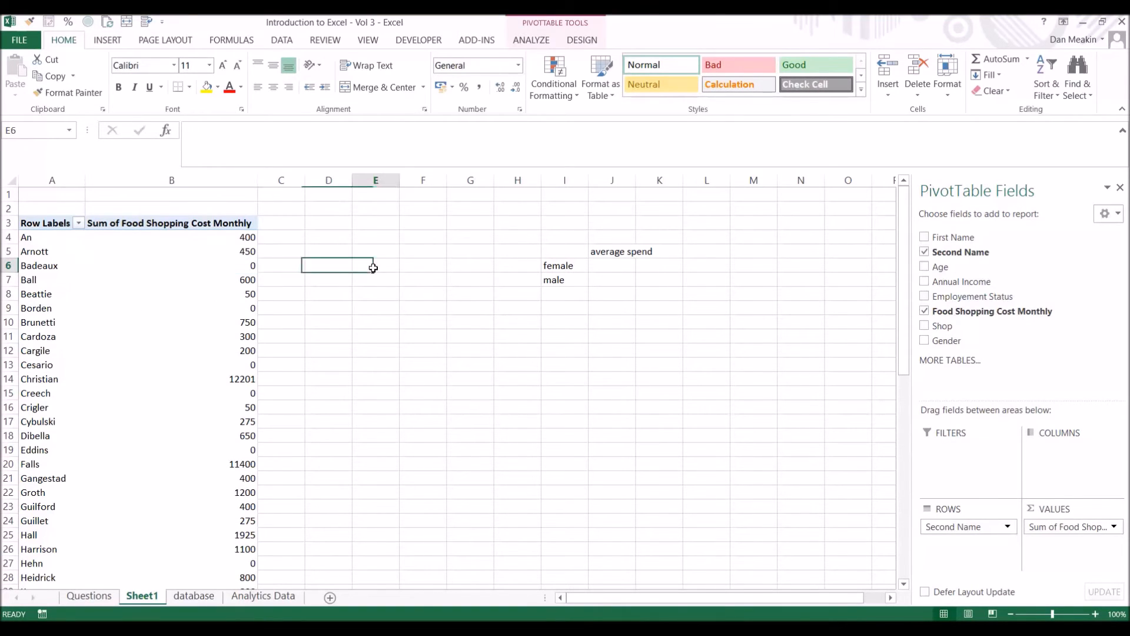
pyautogui.click(621, 305)
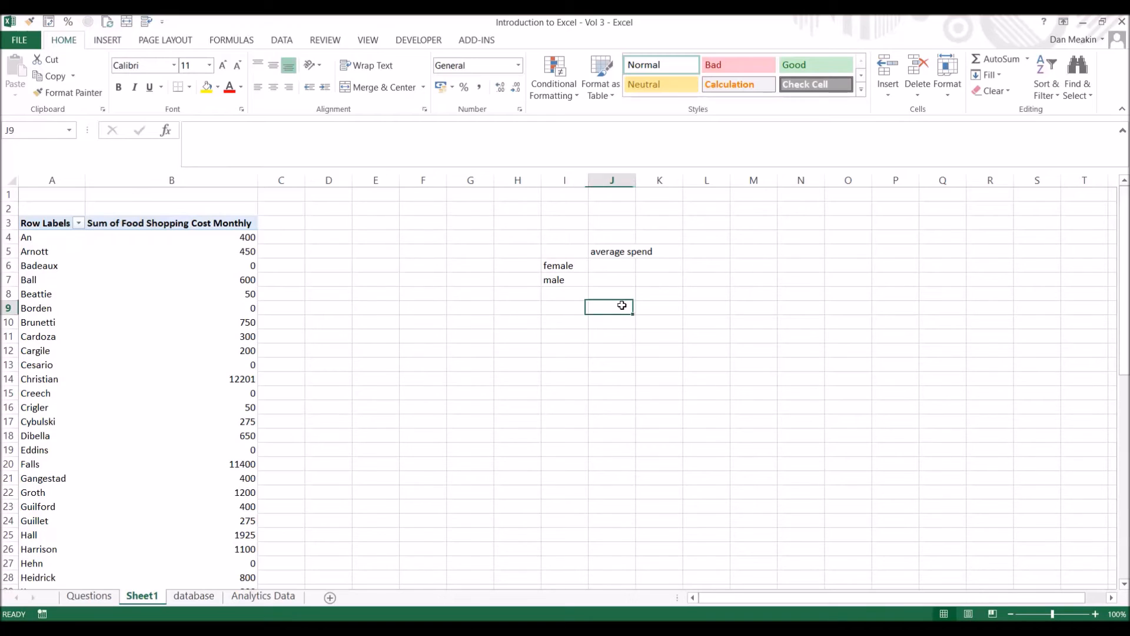
pyautogui.write('=get')
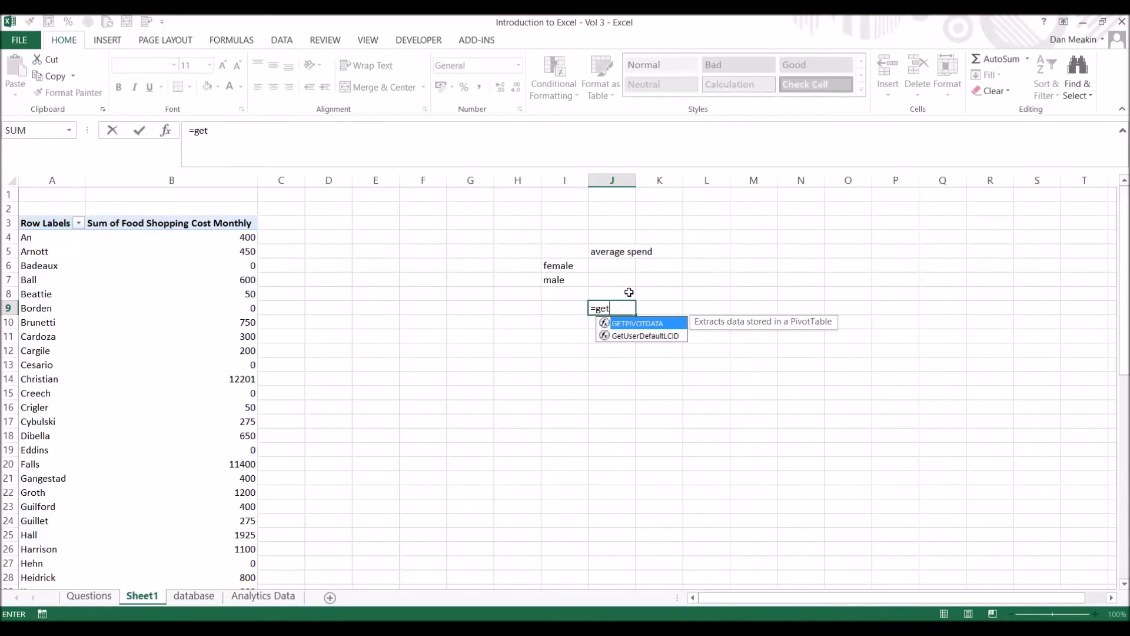
pyautogui.write('pi')
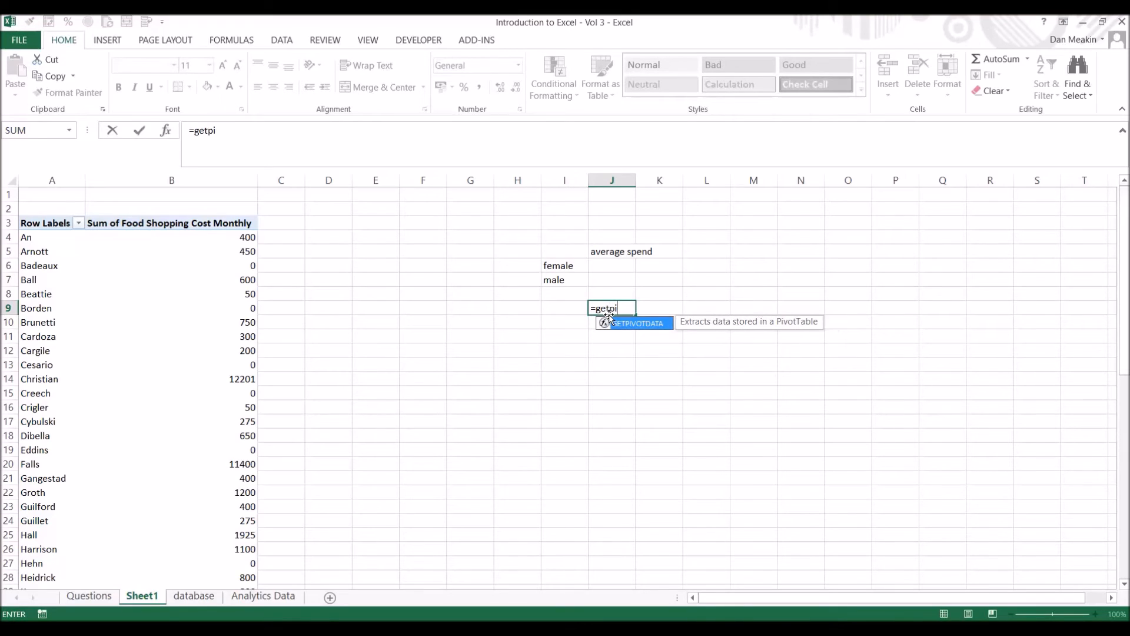
pyautogui.write('votdata(')
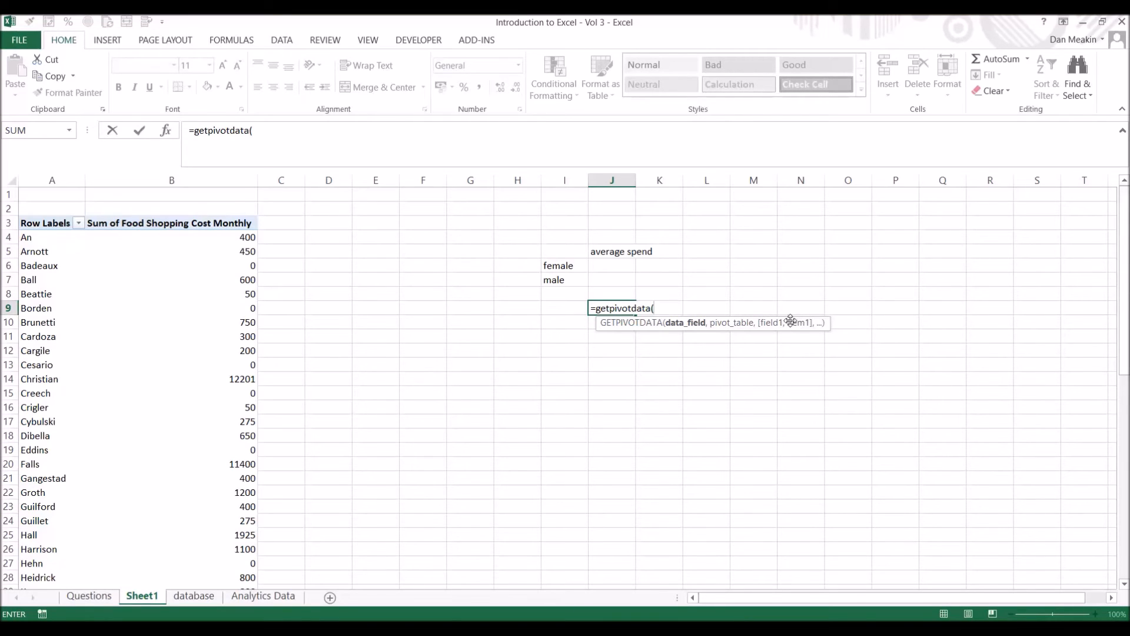
pyautogui.press('BackSpace')
pyautogui.press('BackSpace')
pyautogui.press('BackSpace')
pyautogui.press('BackSpace')
pyautogui.press('BackSpace')
pyautogui.press('BackSpace')
pyautogui.press('BackSpace')
pyautogui.press('BackSpace')
pyautogui.press('BackSpace')
pyautogui.press('BackSpace')
pyautogui.press('BackSpace')
pyautogui.press('BackSpace')
pyautogui.press('BackSpace')
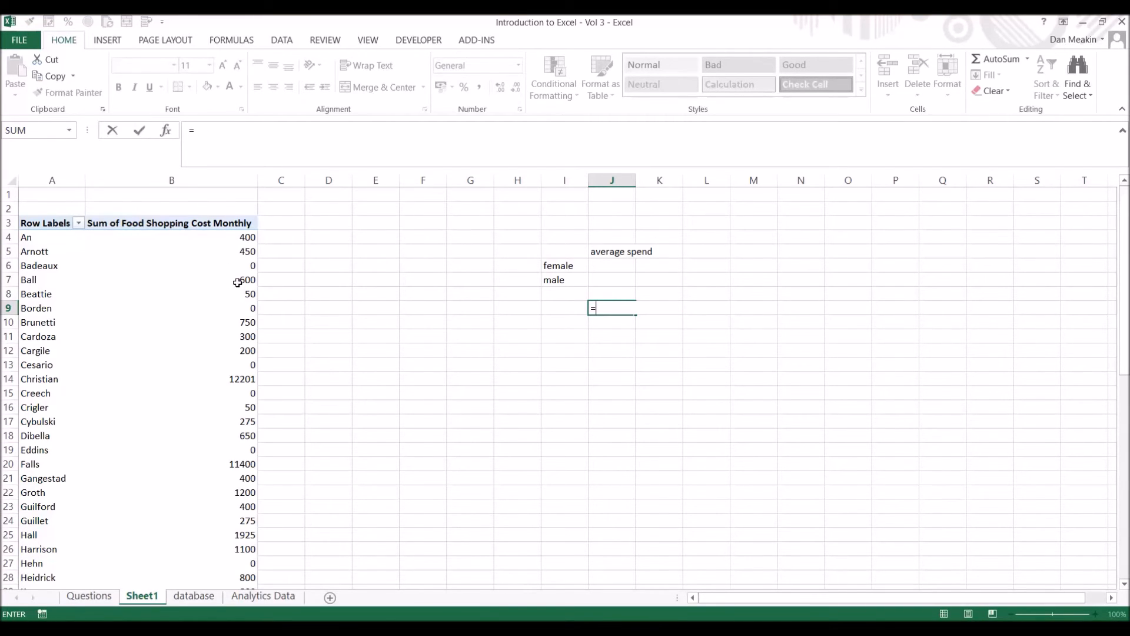
pyautogui.click(237, 282)
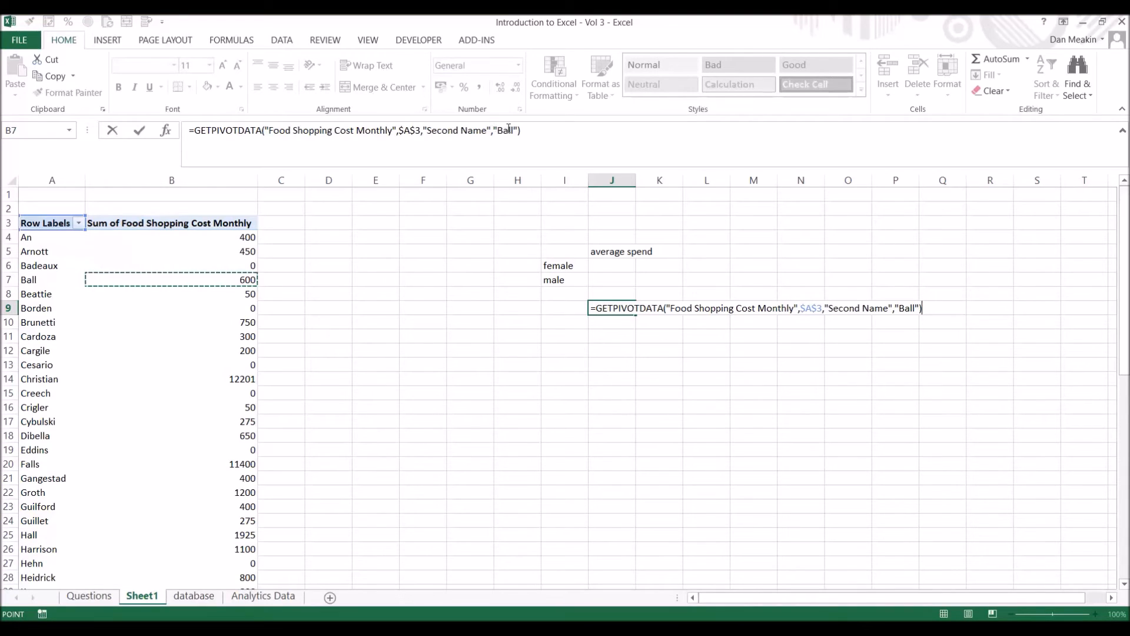
pyautogui.press('Return')
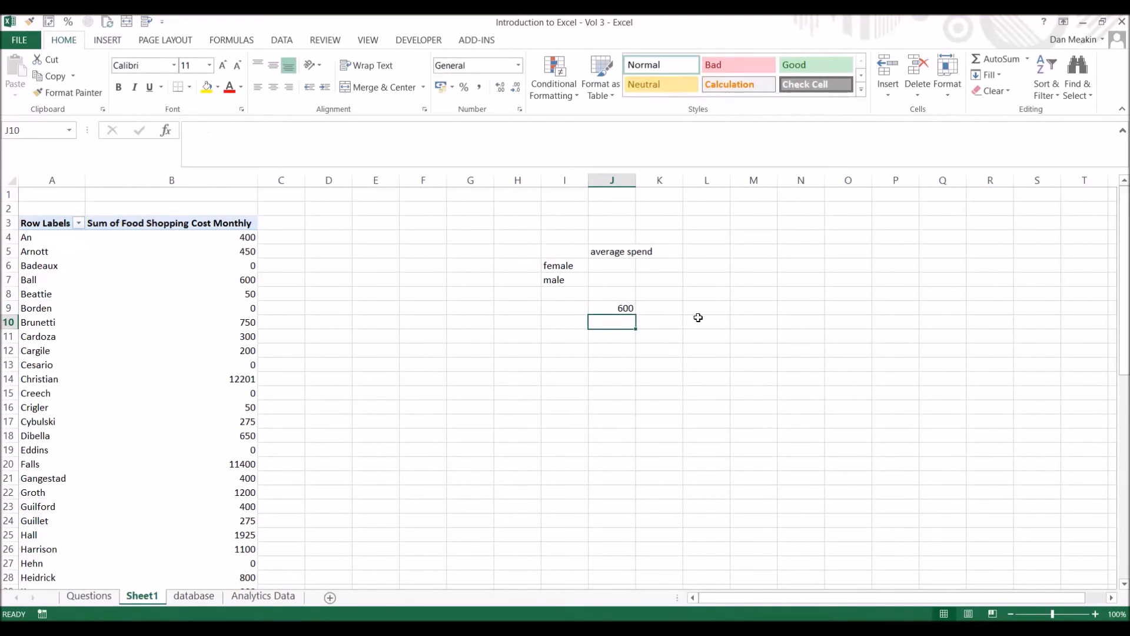
pyautogui.click(628, 307)
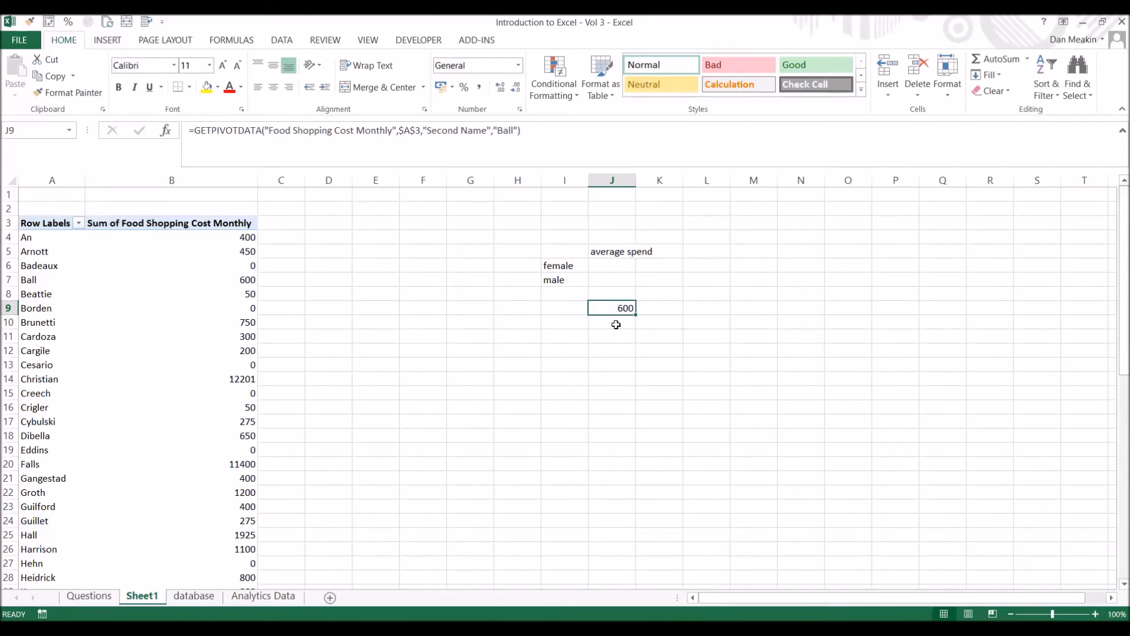
pyautogui.click(612, 364)
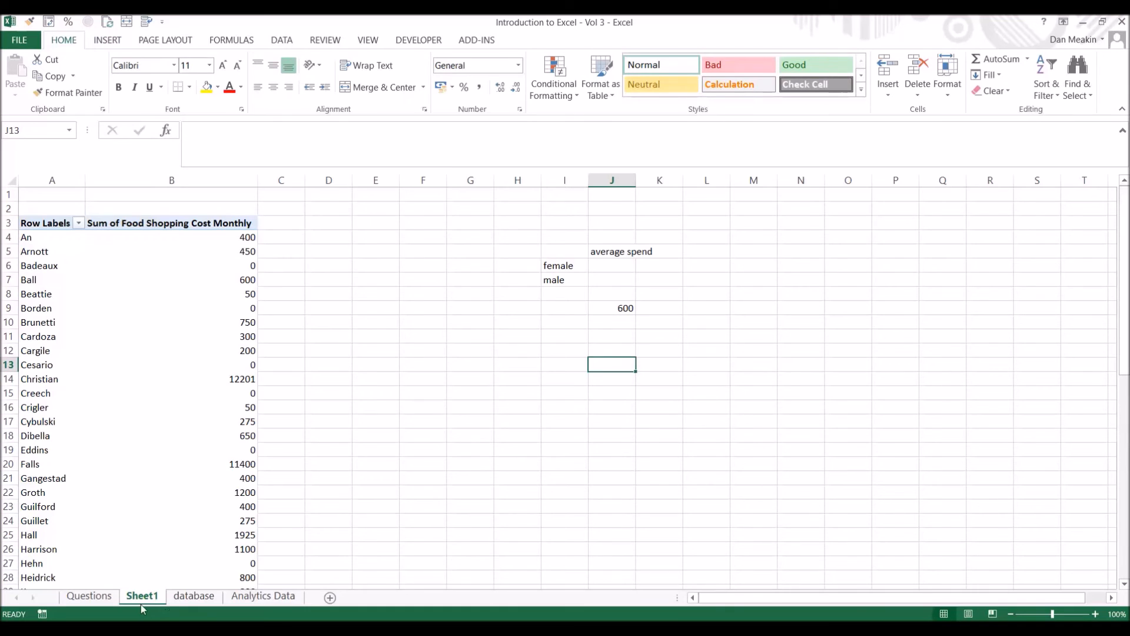
# Copy the second names in B13:B21 of the database sheet to I9:I17 on Sheet1 without their formatting.
pyautogui.click(194, 595)
pyautogui.moveTo(156, 340); pyautogui.dragTo(147, 468)
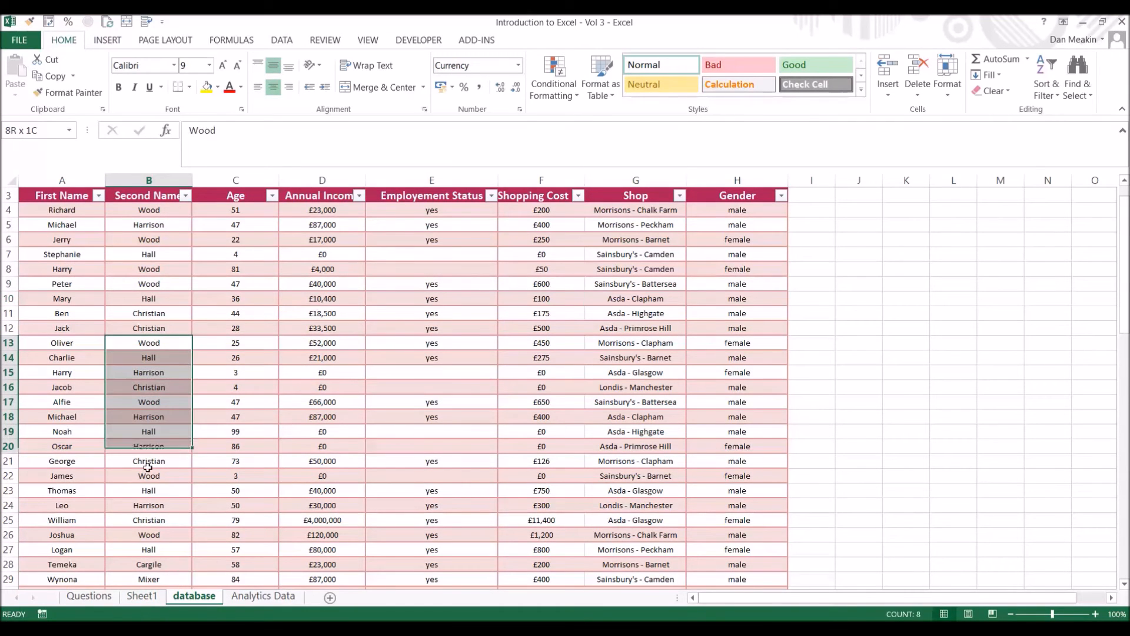
pyautogui.hotkey('ctrl', 'c')
pyautogui.click(263, 596)
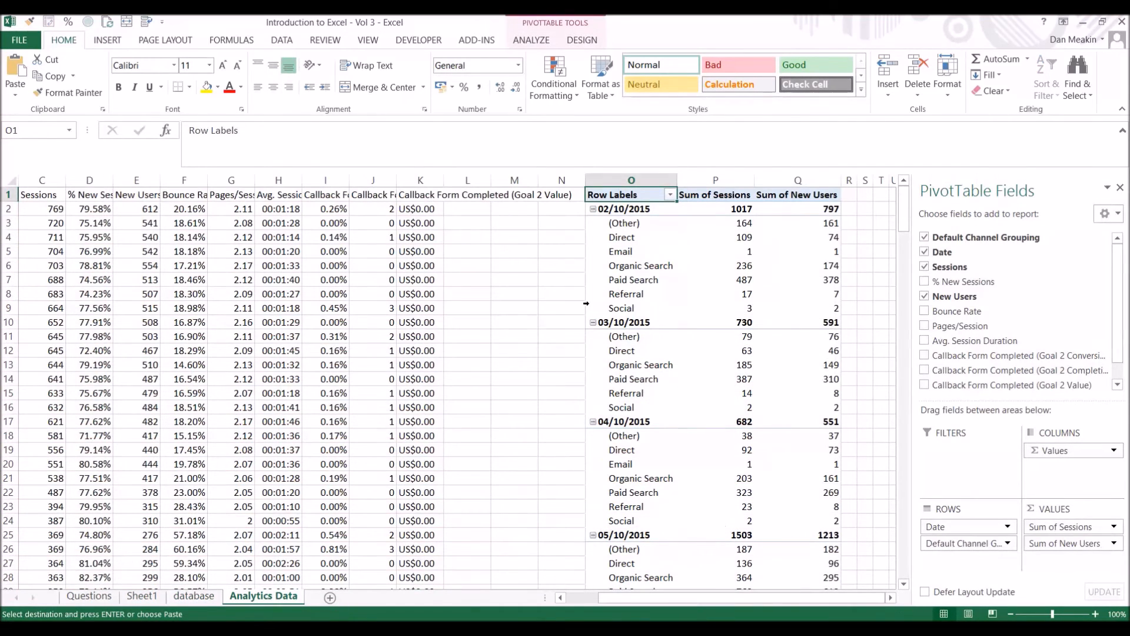
pyautogui.click(193, 596)
pyautogui.click(141, 595)
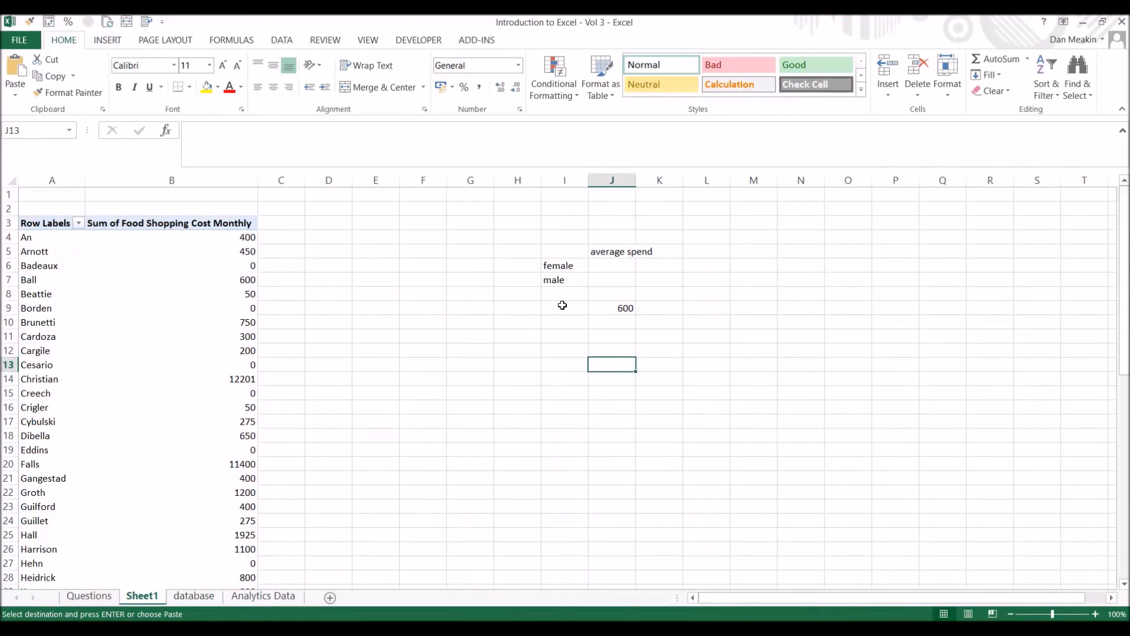
pyautogui.rightClick(562, 305)
pyautogui.click(611, 366)
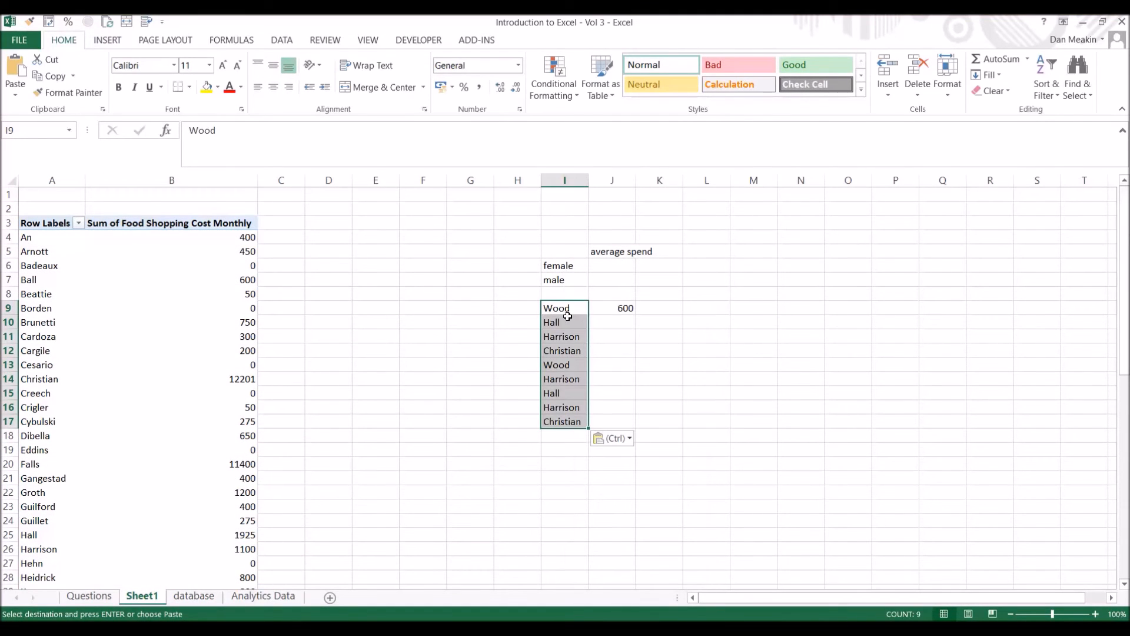
# Replace the fixed second name in J9's GETPIVOTDATA formula with a reference to cell I9.
pyautogui.click(612, 308)
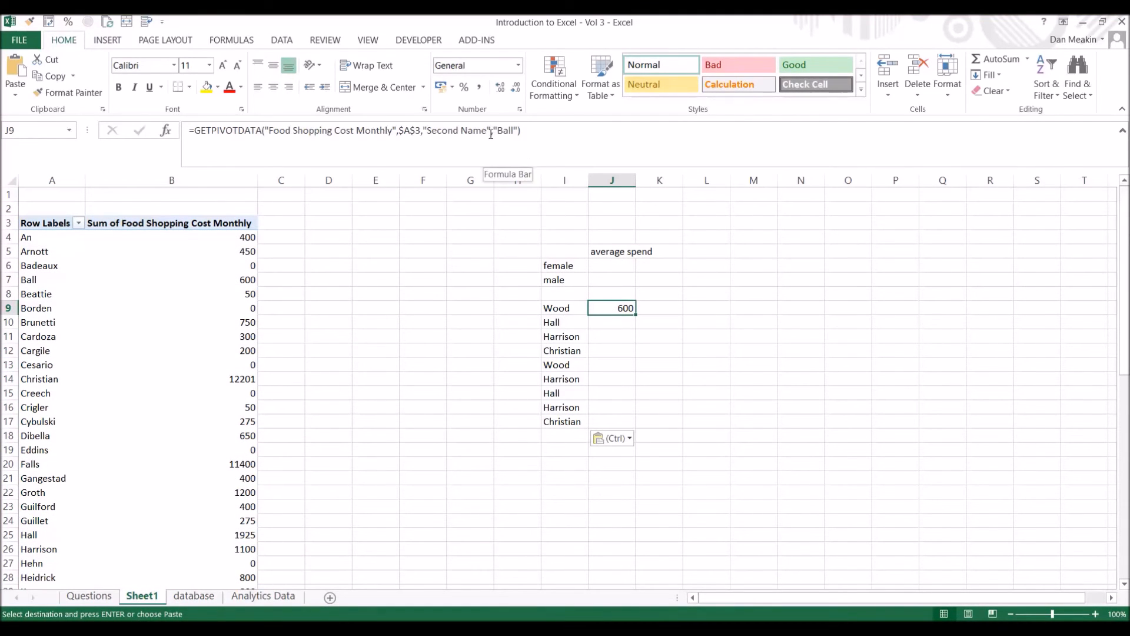
pyautogui.moveTo(496, 134); pyautogui.dragTo(516, 136)
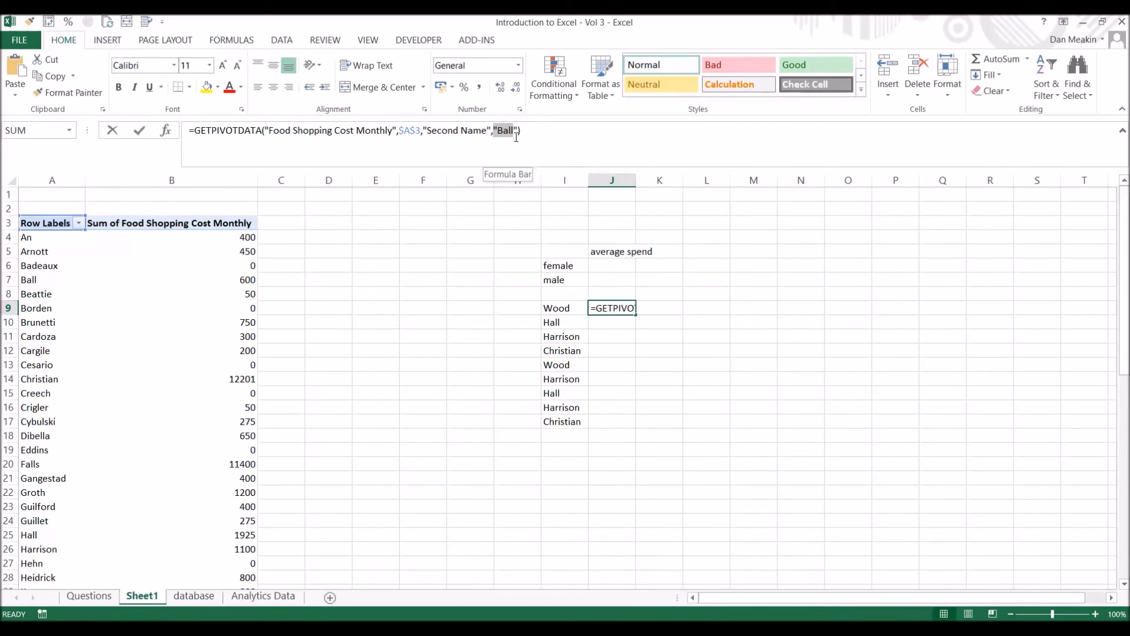
pyautogui.press('BackSpace')
pyautogui.click(543, 310)
pyautogui.press('Return')
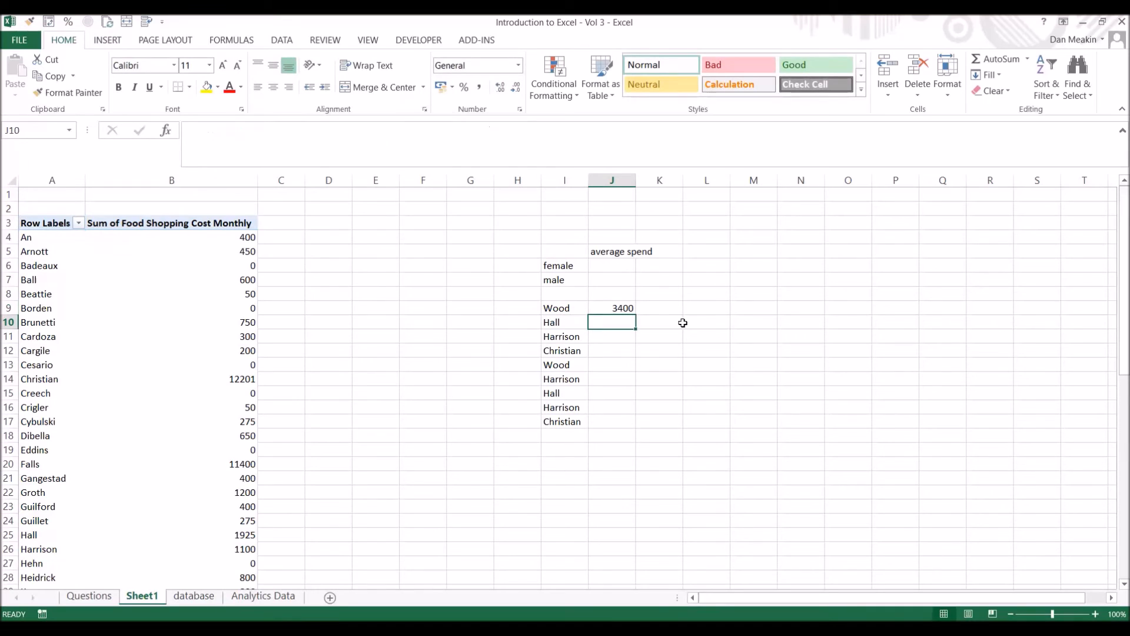
# Fill the GETPIVOTDATA formula from J9 down to J17 beside the list of second names.
pyautogui.click(627, 307)
pyautogui.doubleClick(636, 314)
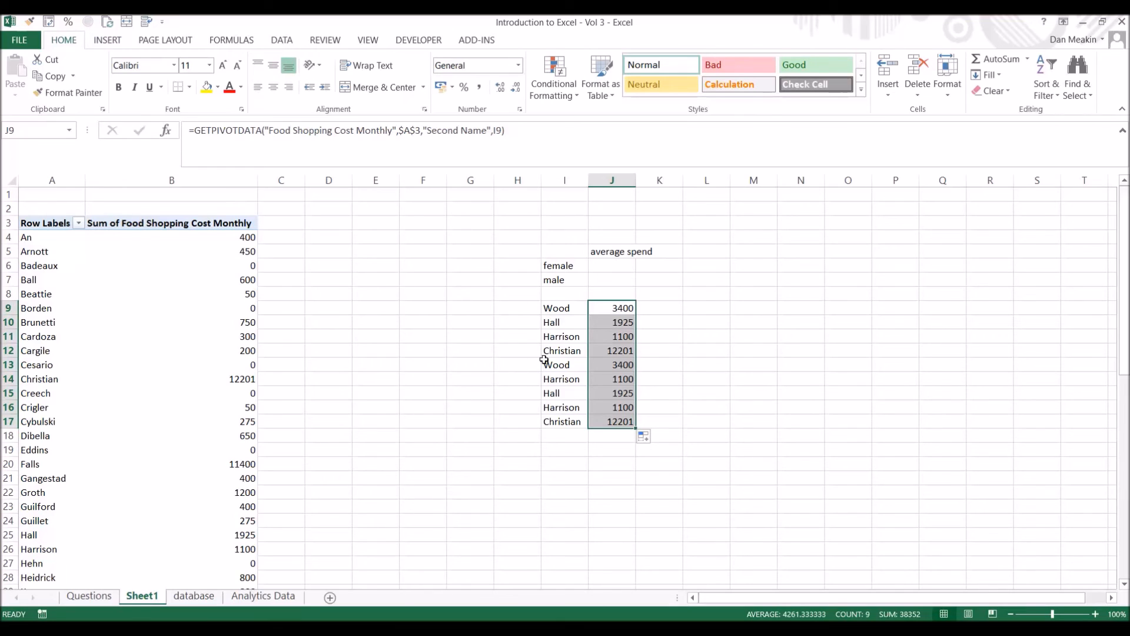
pyautogui.click(659, 280)
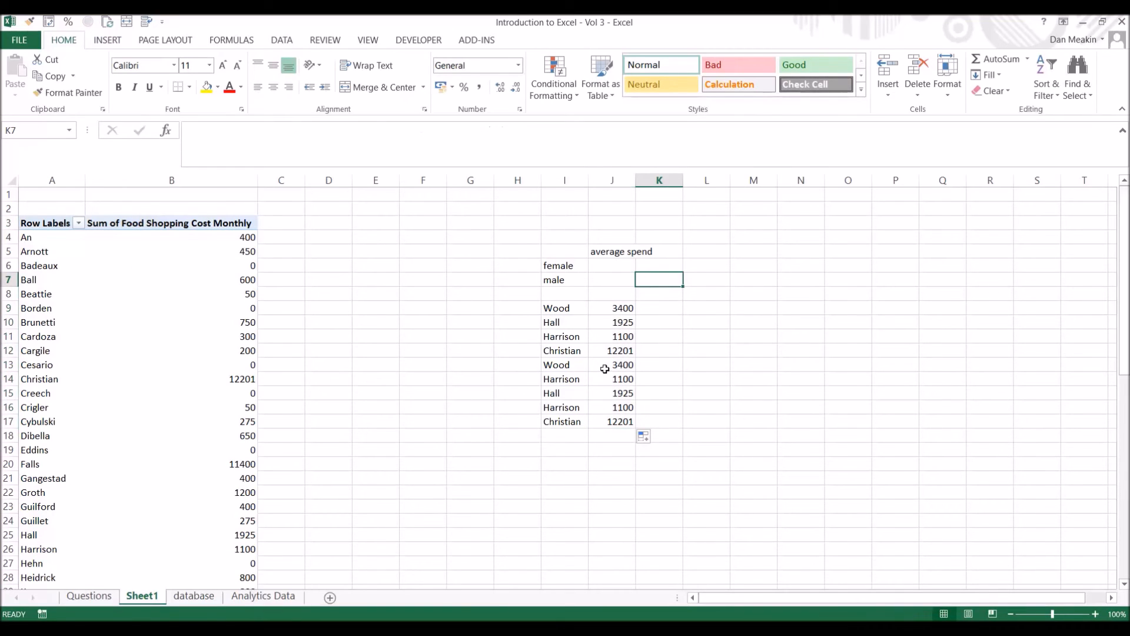
# Remove Food Shopping Cost Monthly from the PivotTable and add it back to the values.
pyautogui.click(195, 314)
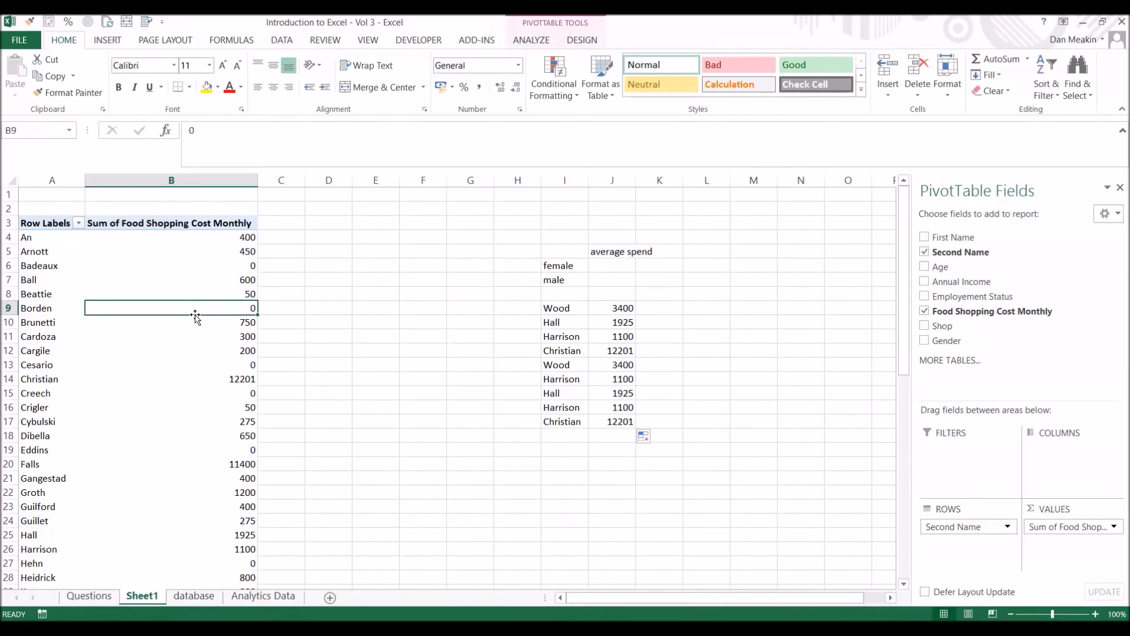
pyautogui.click(925, 310)
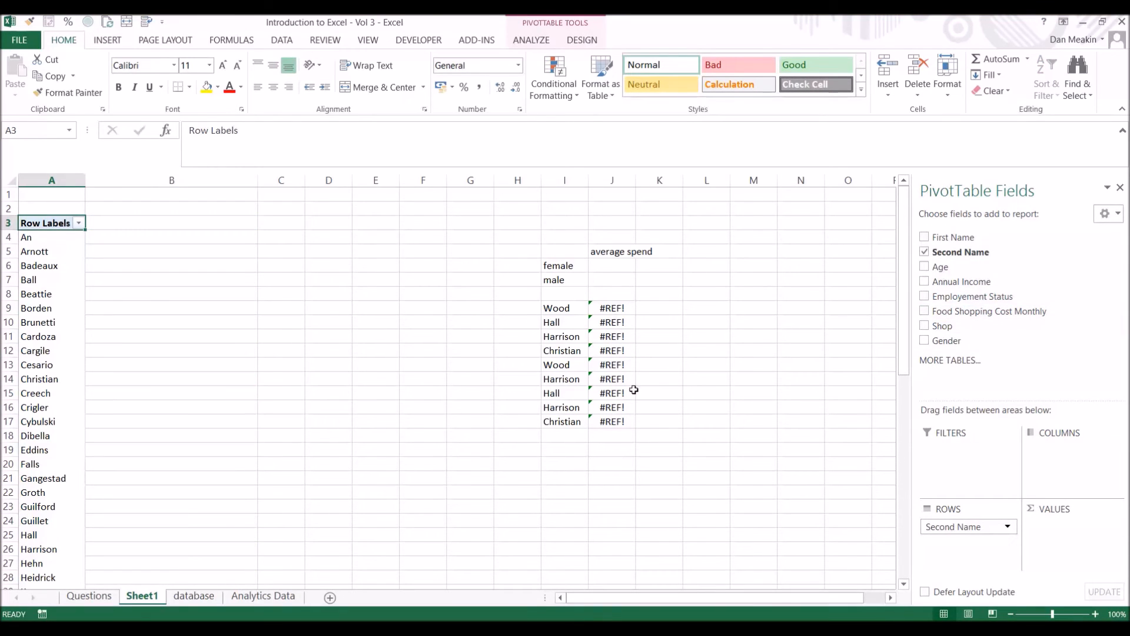
pyautogui.click(924, 311)
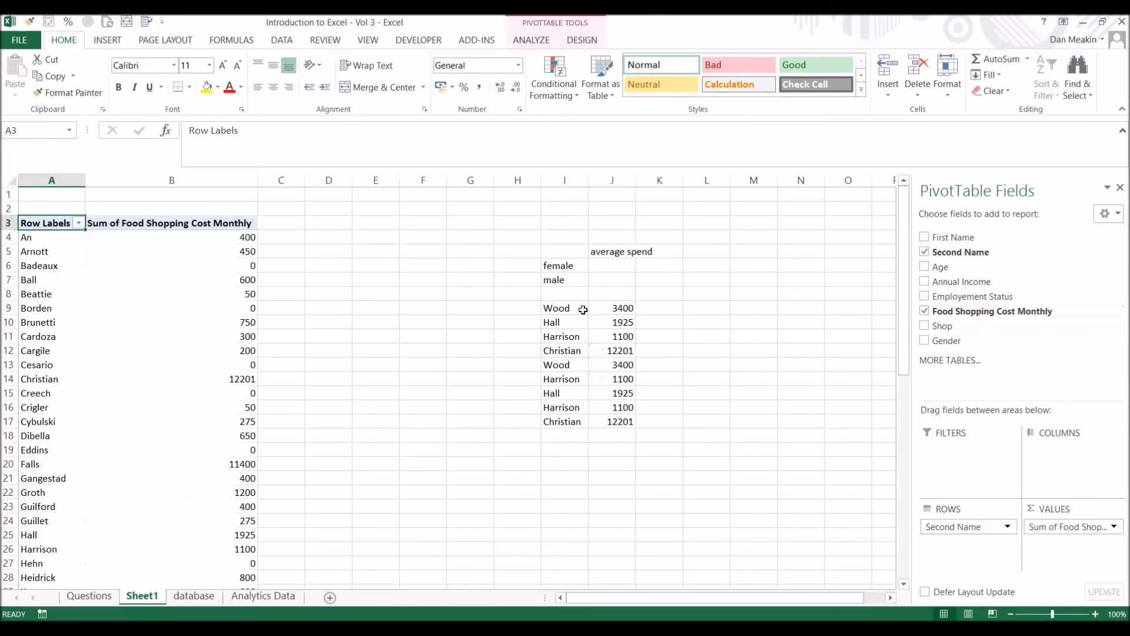
# Examine the placement options for a new PivotTable based on the database table, cancel it, and return to Sheet1.
pyautogui.moveTo(193, 351)
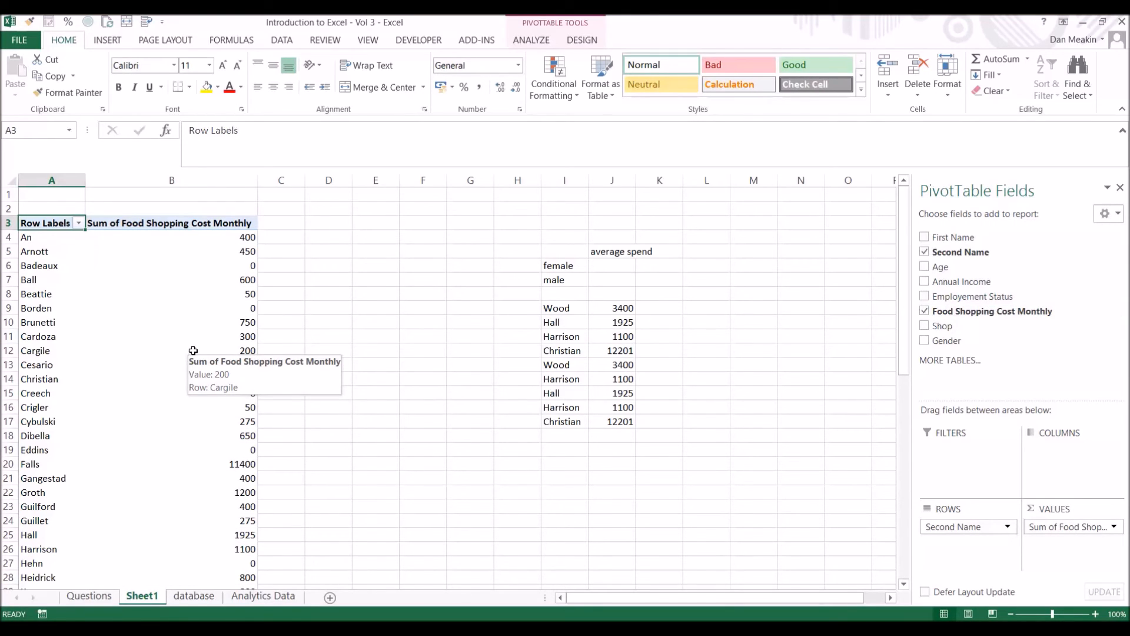
pyautogui.click(204, 596)
pyautogui.click(297, 312)
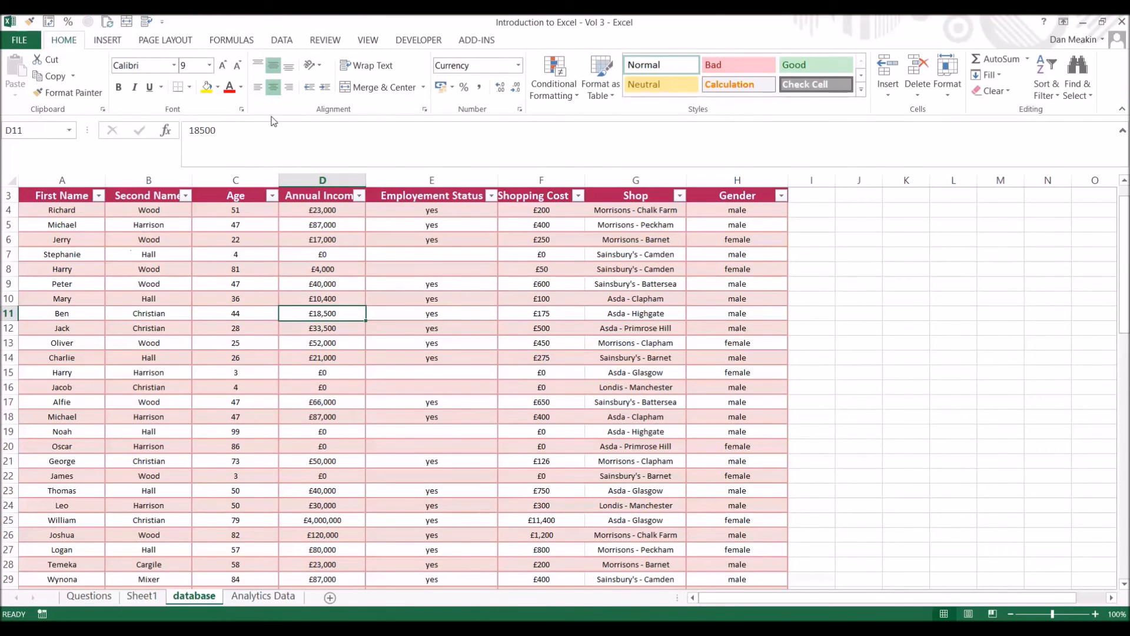
pyautogui.click(110, 40)
pyautogui.click(29, 71)
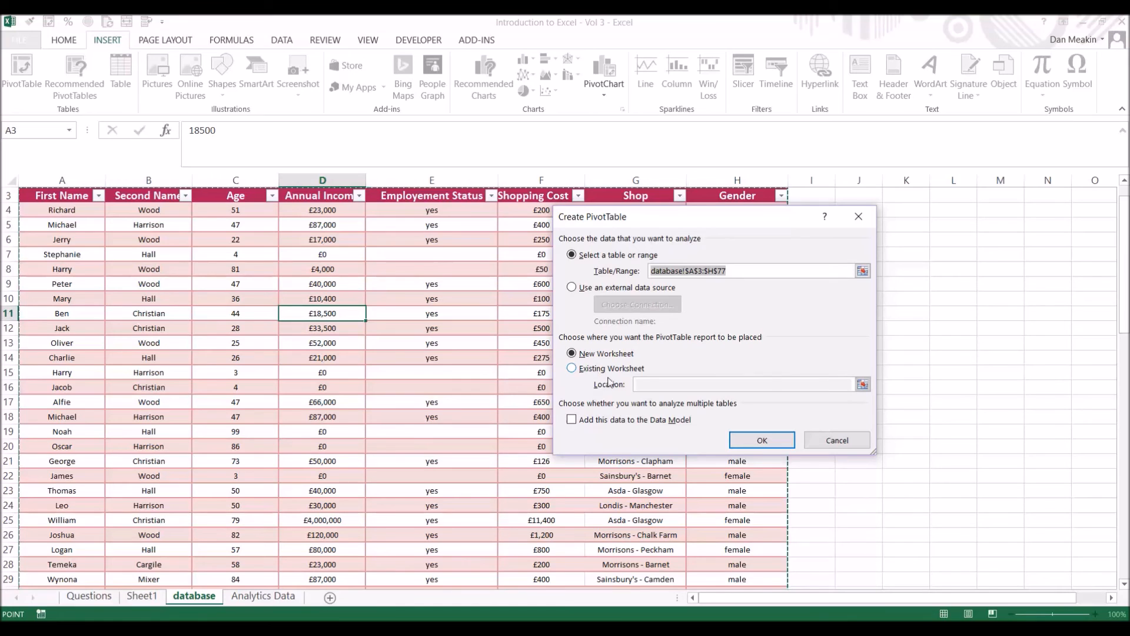
pyautogui.click(836, 440)
pyautogui.click(144, 601)
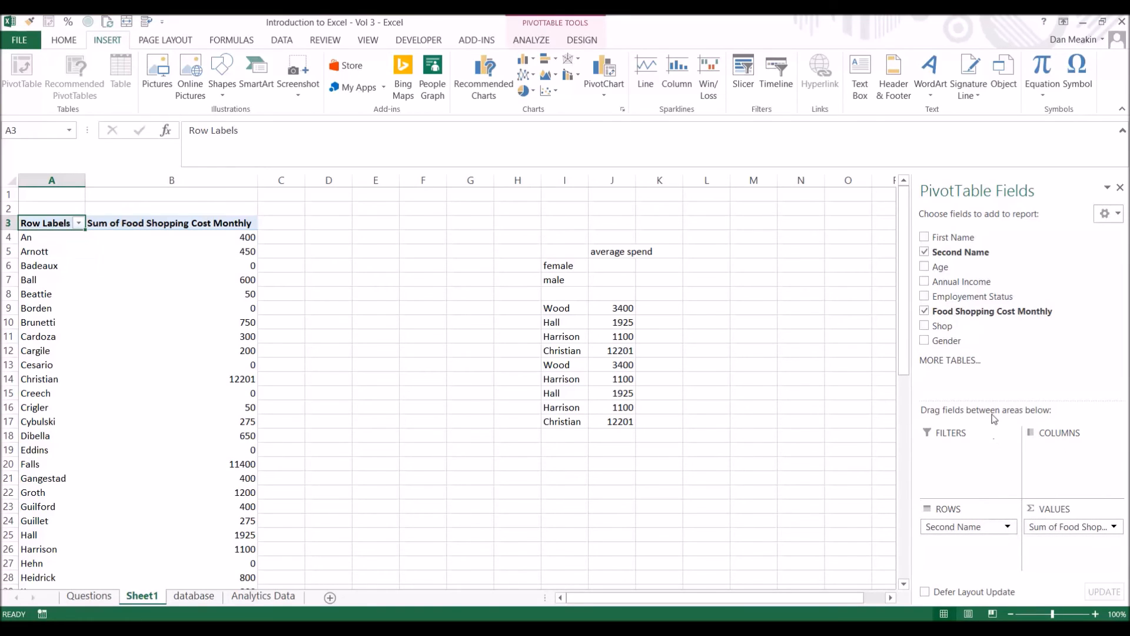
# Replace Second Name in the PivotTable rows with Gender, and nest Age beneath it.
pyautogui.click(924, 252)
pyautogui.moveTo(951, 340); pyautogui.dragTo(960, 529)
pyautogui.moveTo(947, 266); pyautogui.dragTo(983, 560)
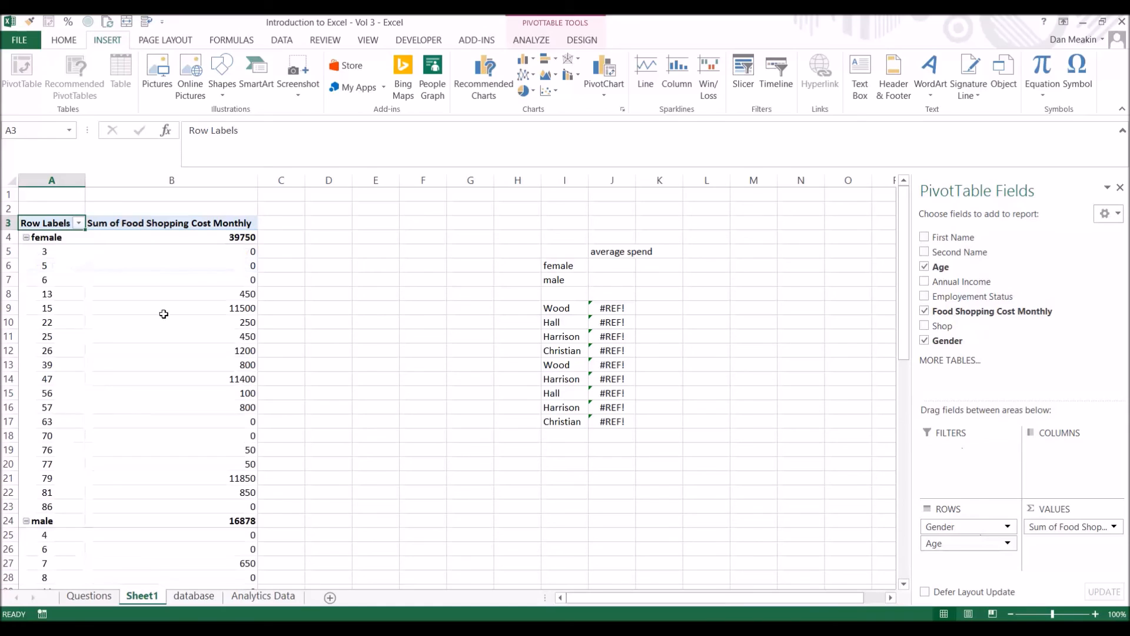
# Collapse the female and male groups in the PivotTable to hide their age rows.
pyautogui.rightClick(54, 237)
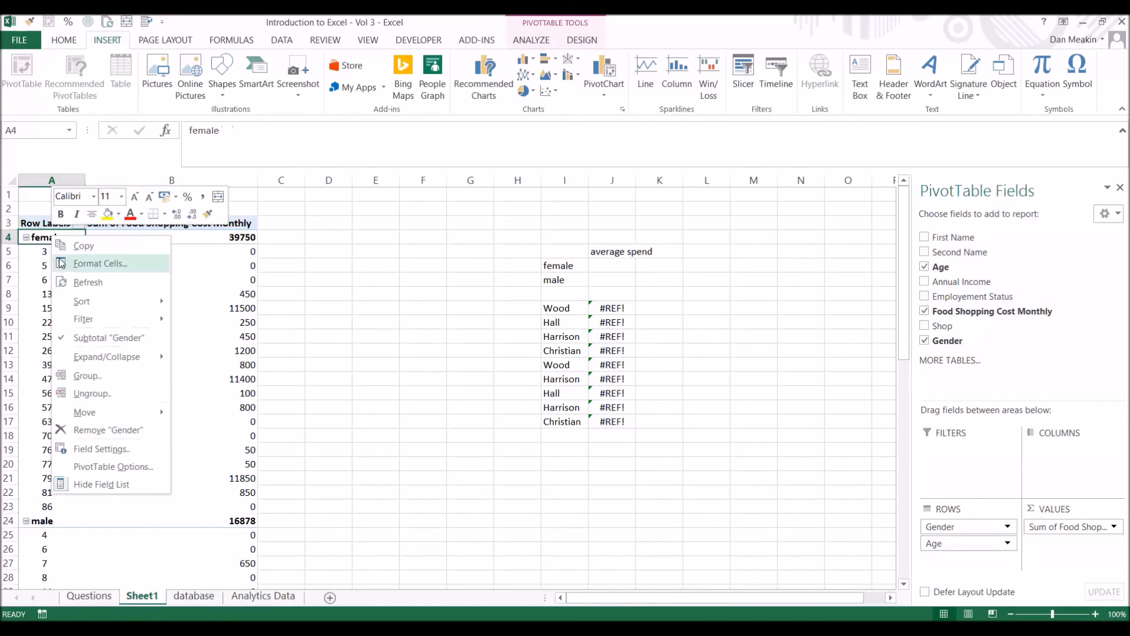
pyautogui.moveTo(103, 356)
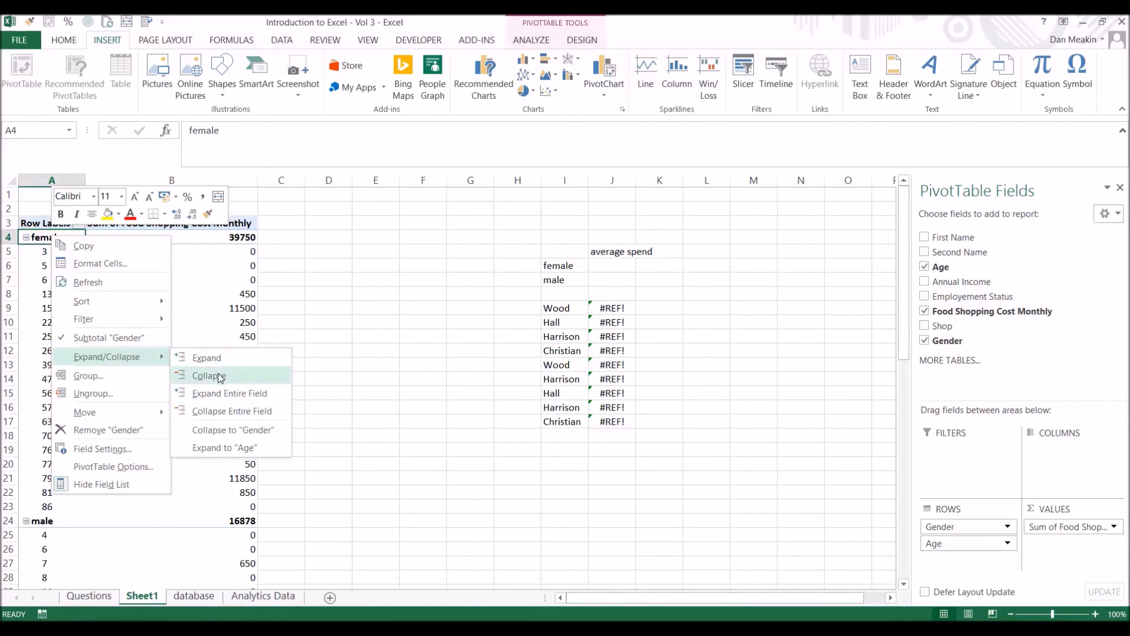
pyautogui.click(218, 377)
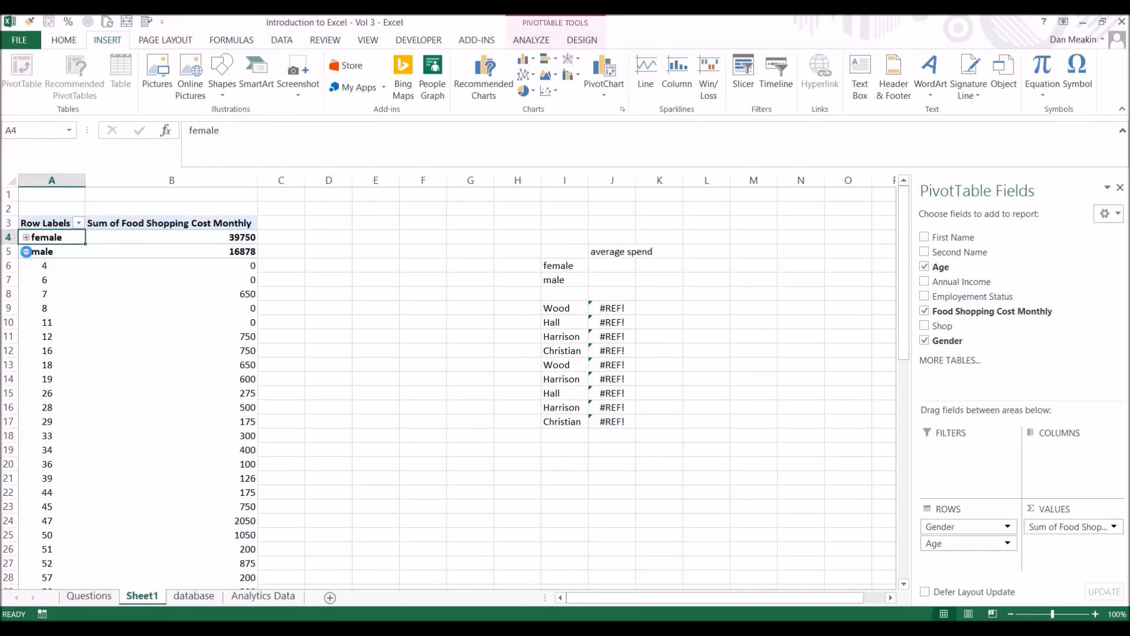
pyautogui.click(26, 252)
pyautogui.click(26, 252)
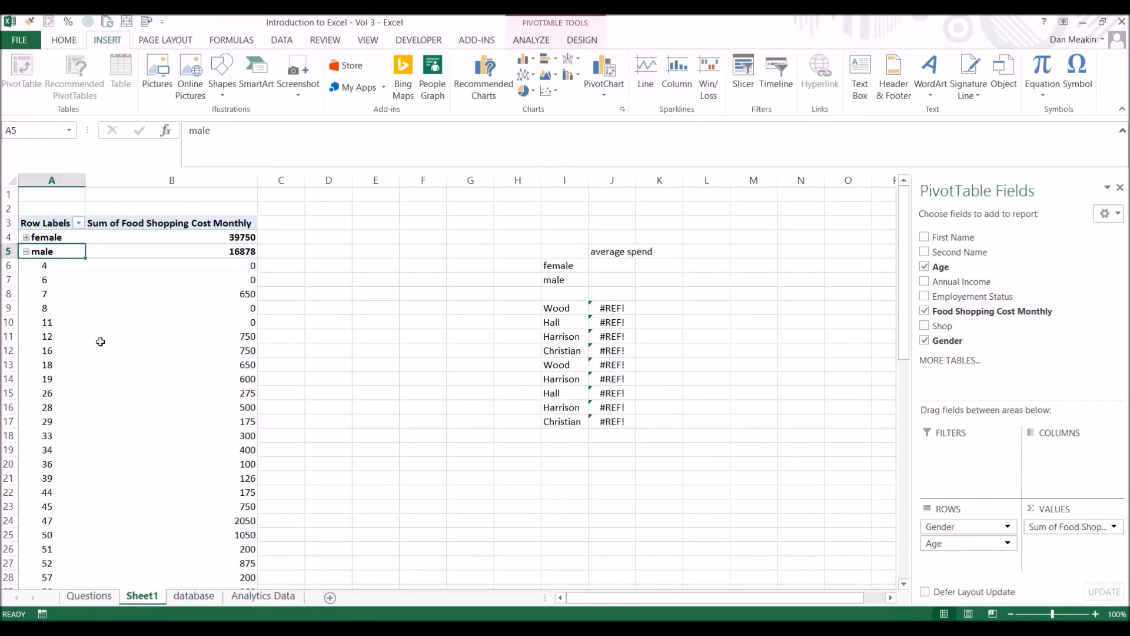
pyautogui.moveTo(57, 341); pyautogui.dragTo(200, 336)
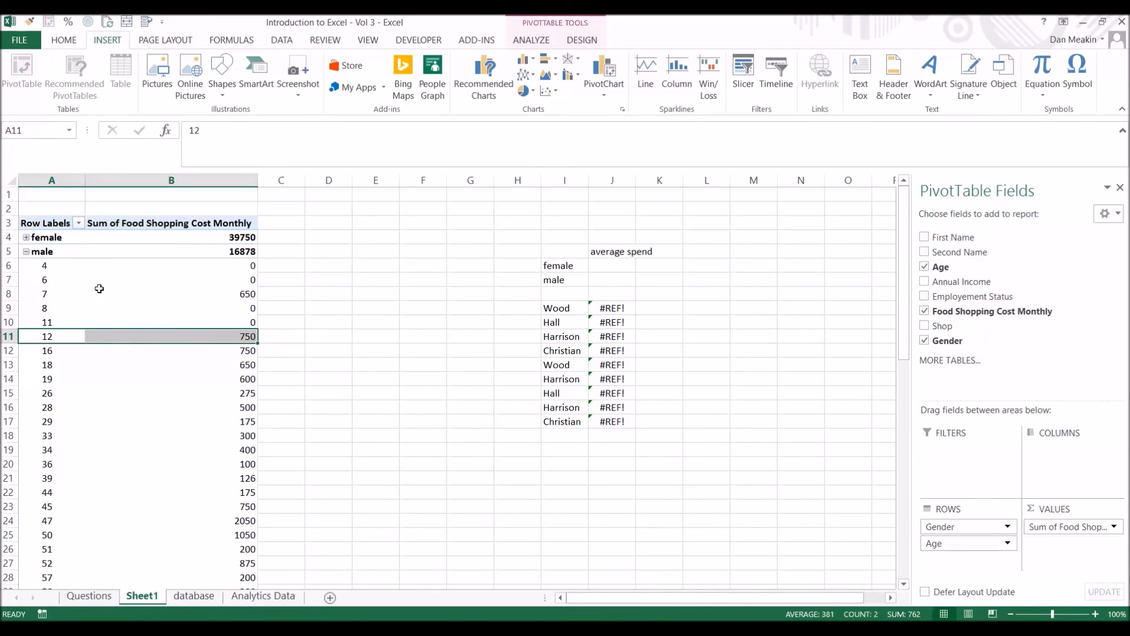
pyautogui.click(26, 252)
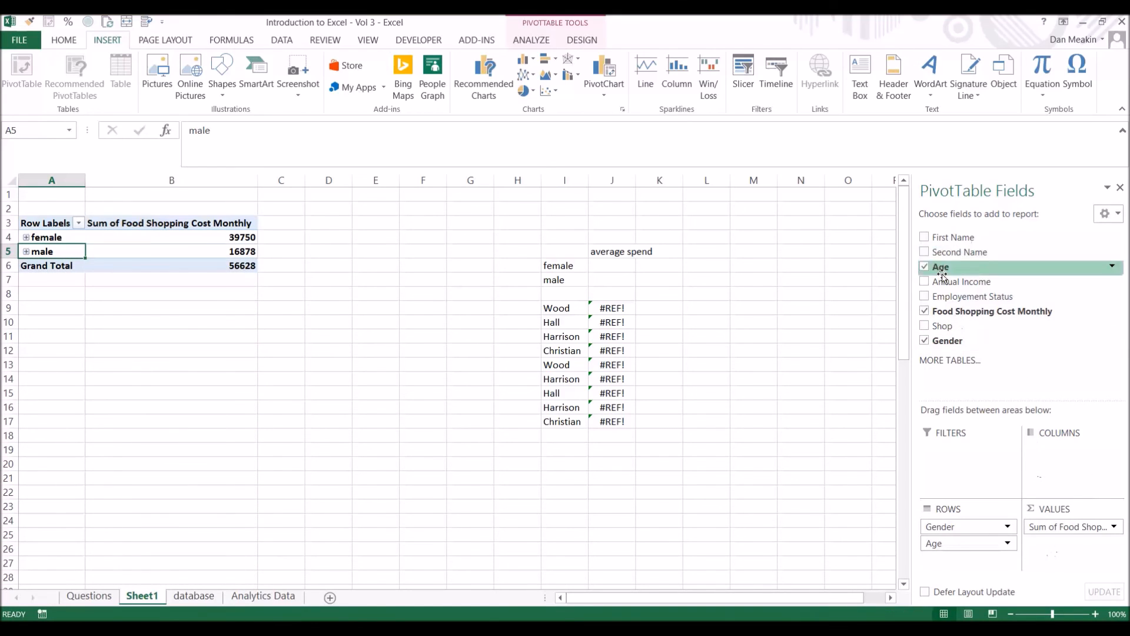
# Add Annual Income to the PivotTable values as a sum beneath Food Shopping Cost Monthly.
pyautogui.moveTo(968, 281); pyautogui.dragTo(1073, 537)
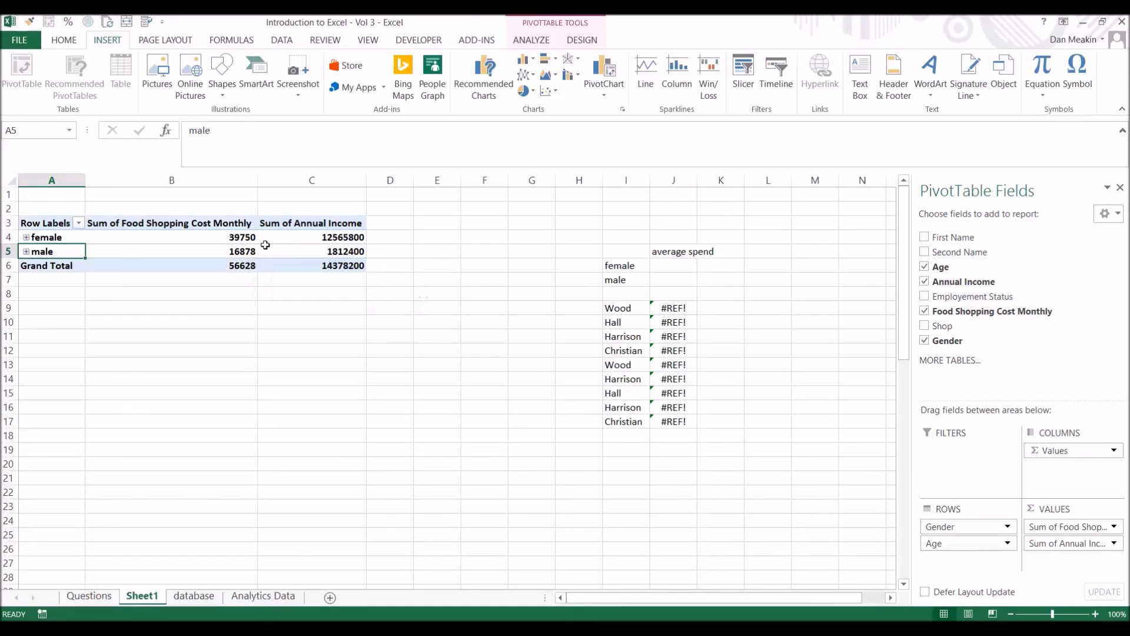
pyautogui.moveTo(266, 245)
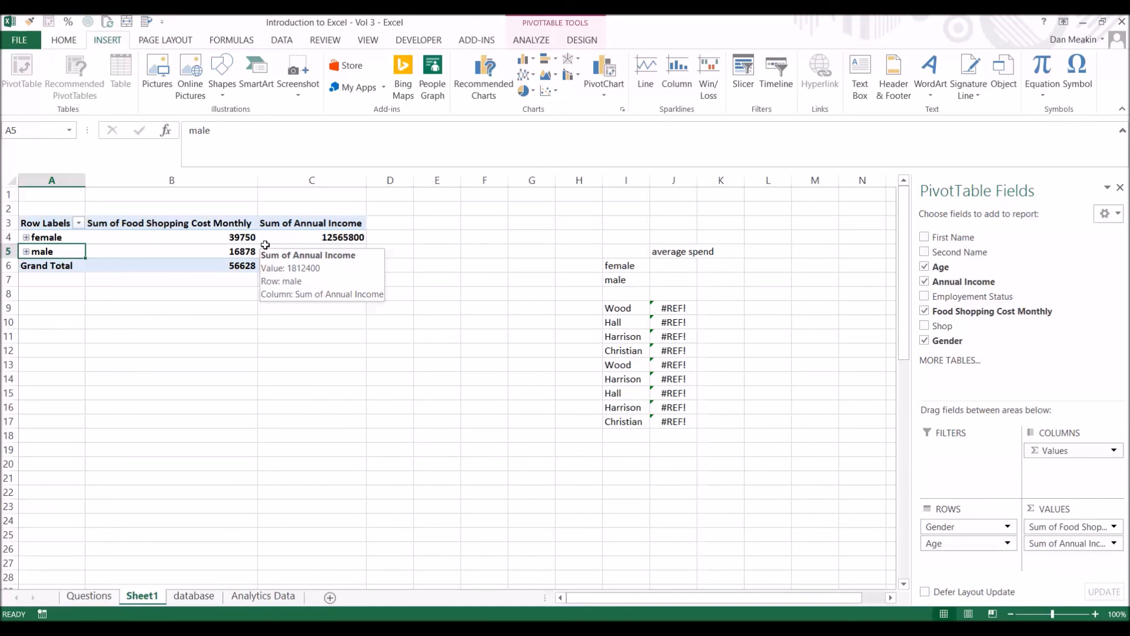